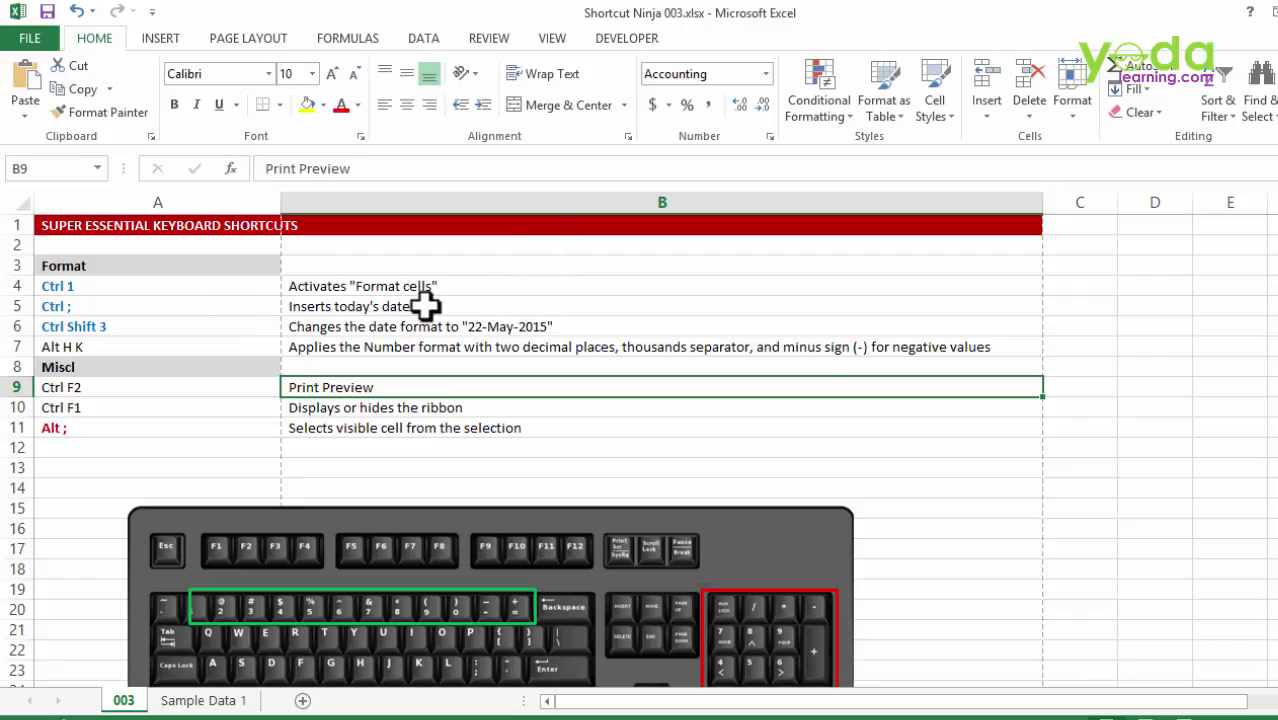
Open and close the Format Cells dialog for B4, with Ctrl+1 and with the shortcut menu
click(432, 289)
right_click(432, 289)
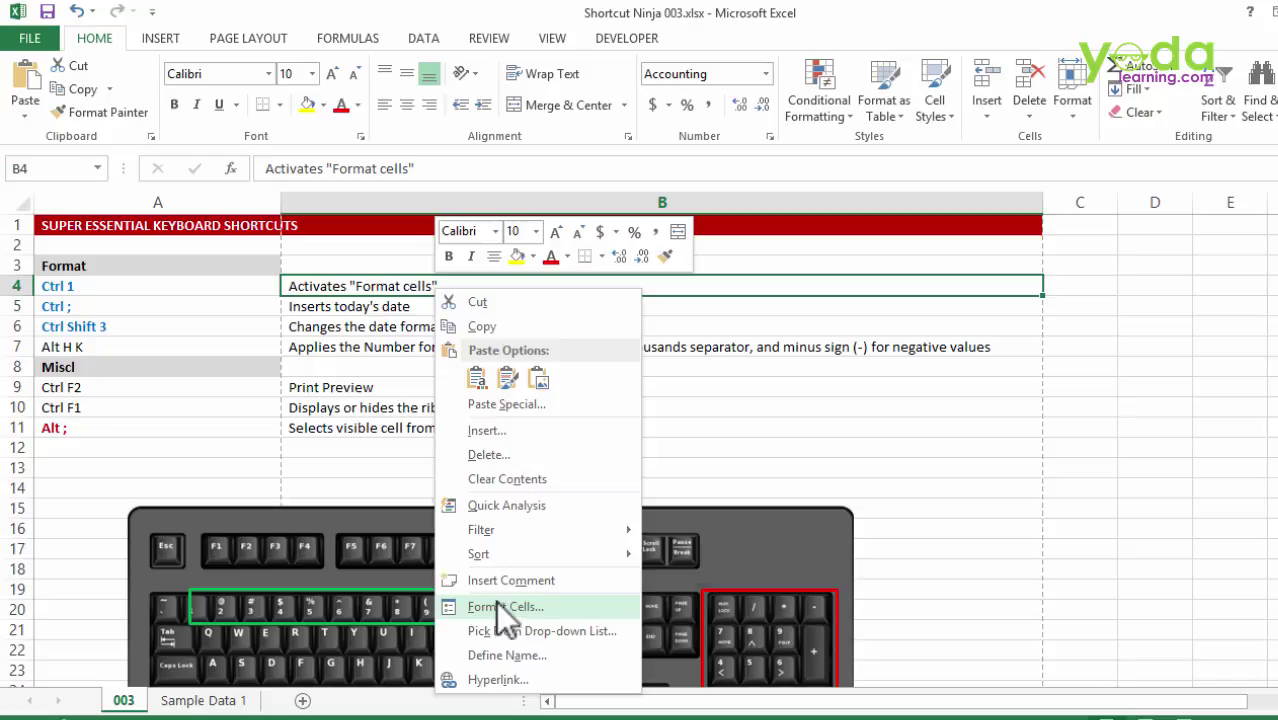
key(Escape)
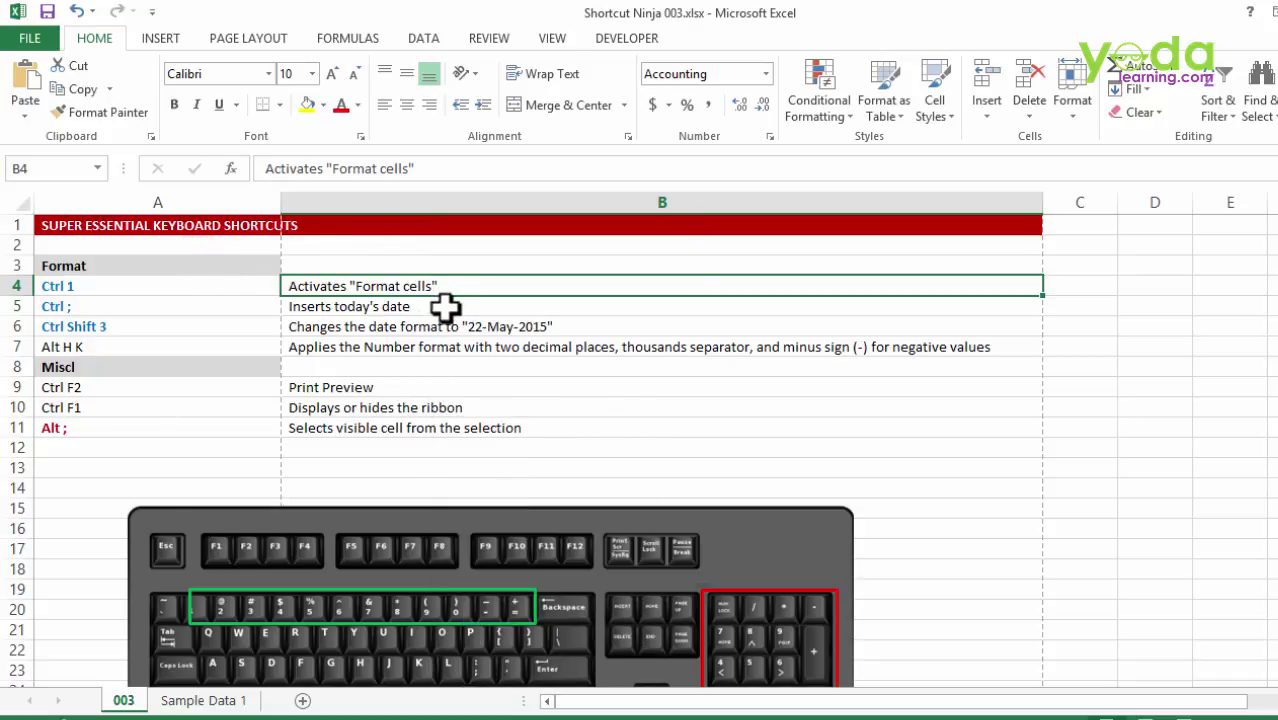
key(ctrl+1)
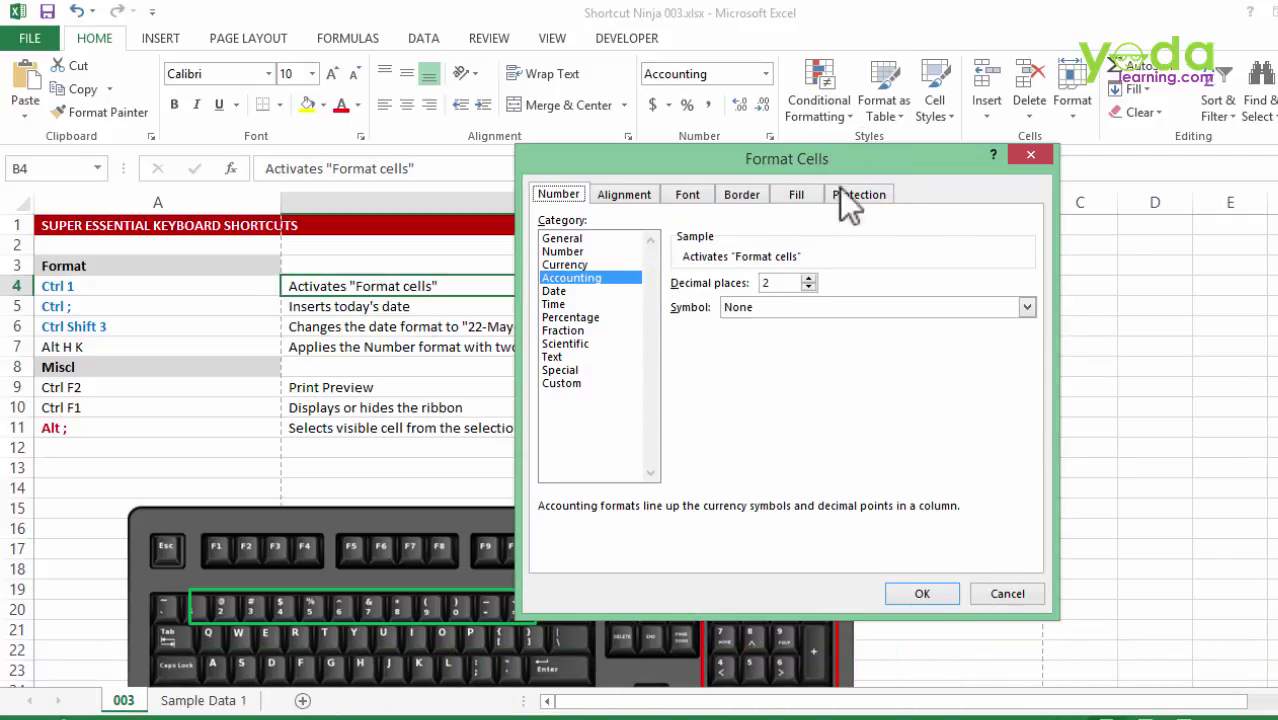
key(Escape)
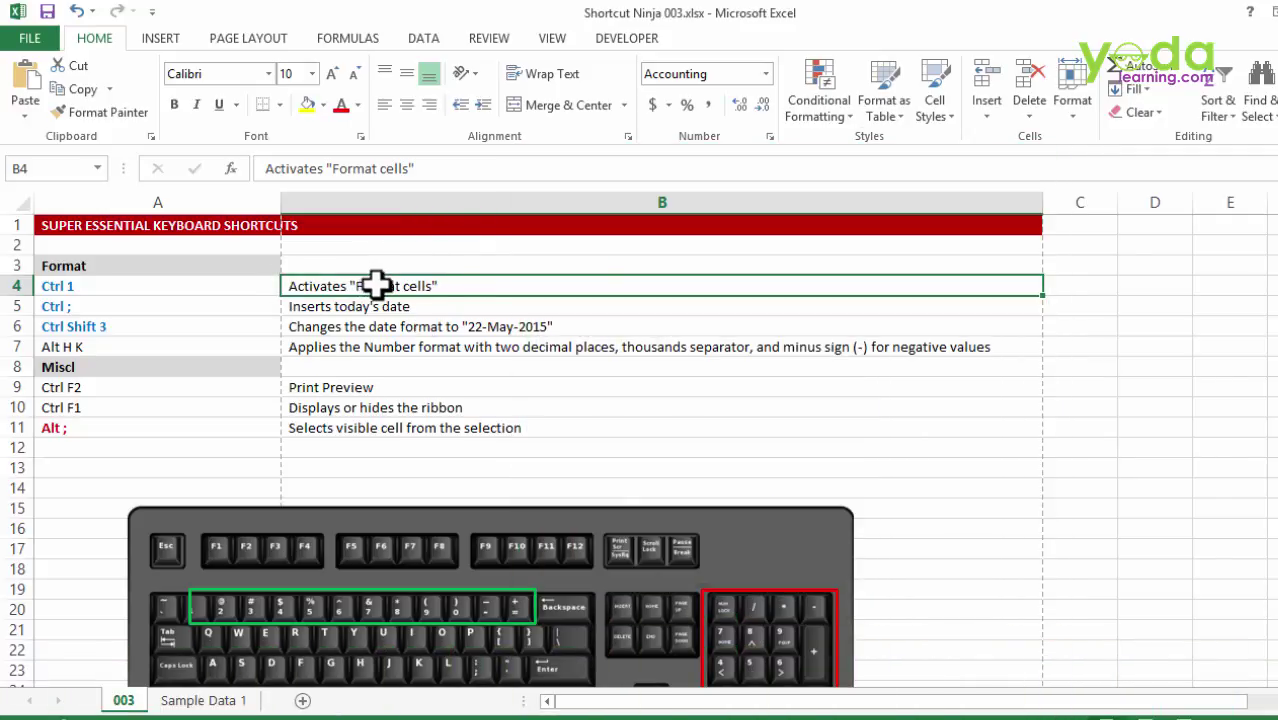
right_click(378, 286)
click(461, 603)
key(Escape)
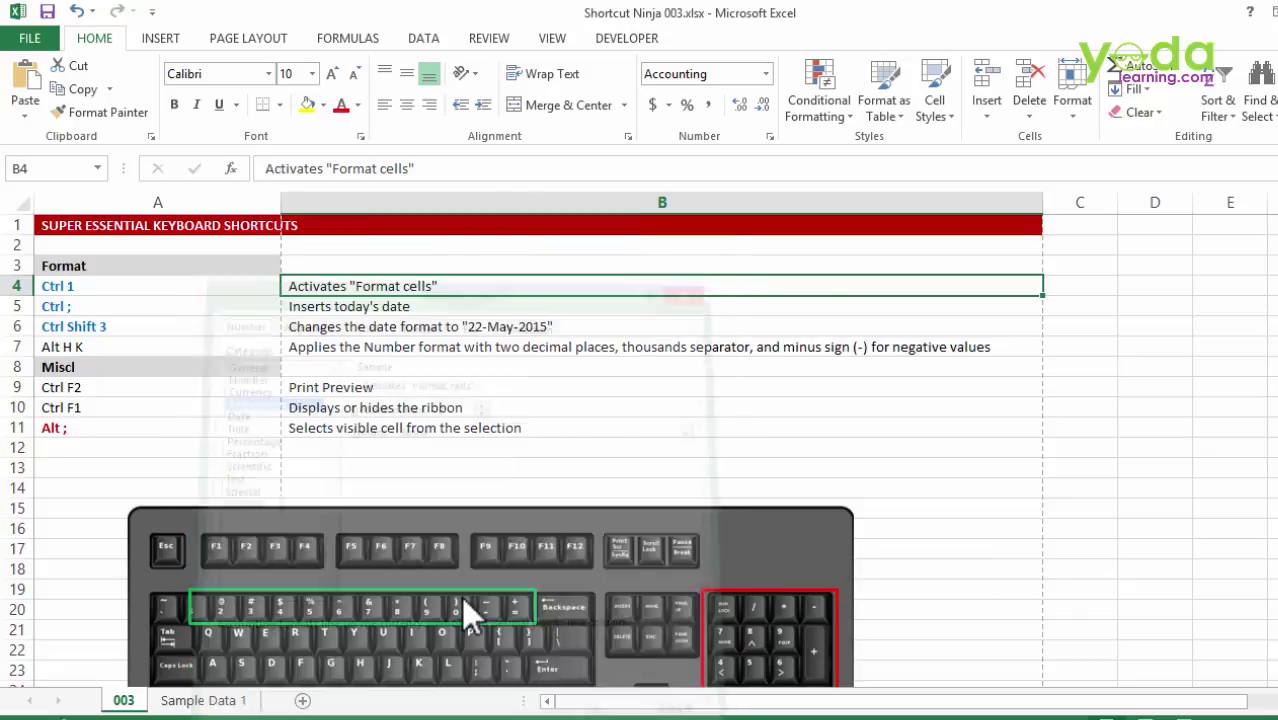
scroll(540, 350, down, 1)
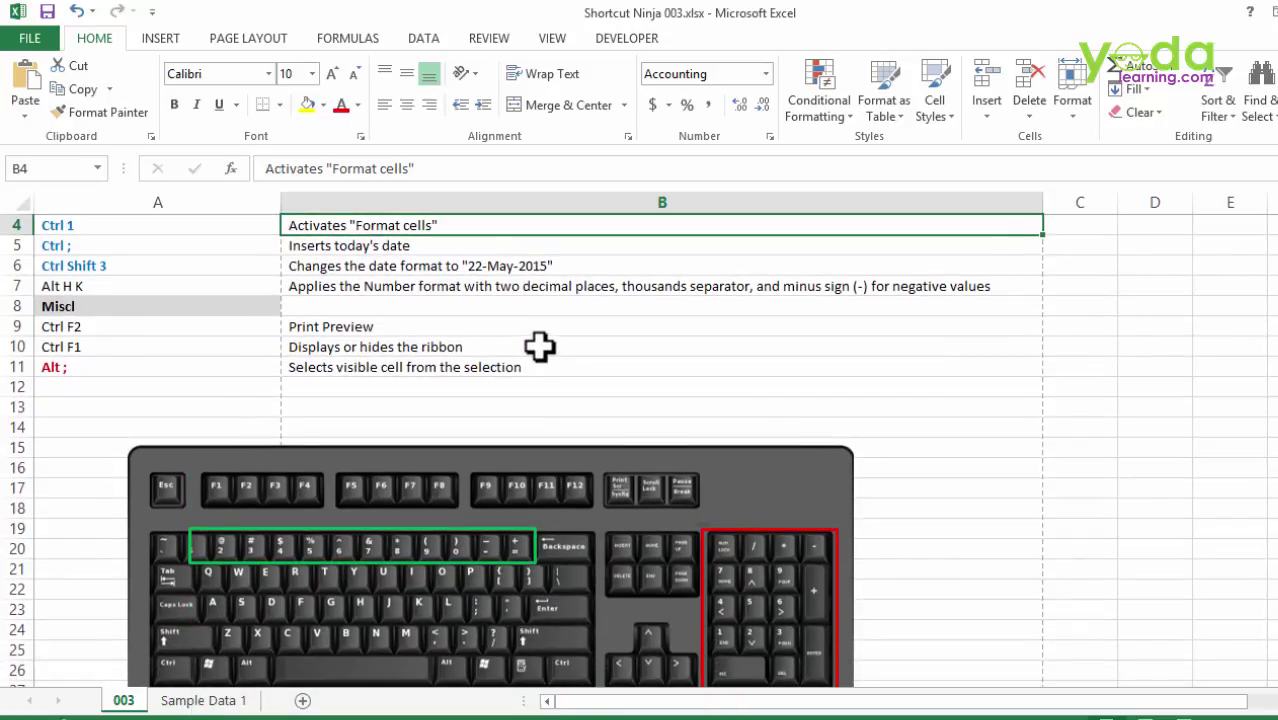
scroll(540, 348, down, 2)
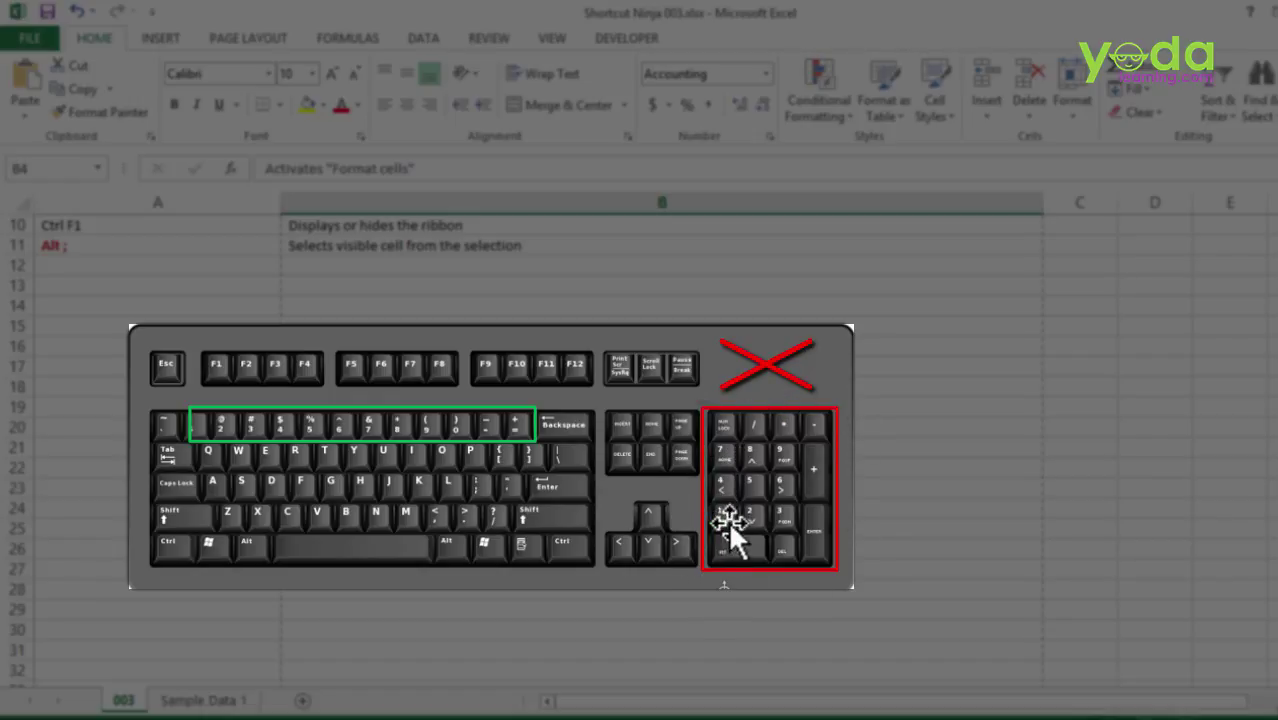
scroll(668, 440, up, 3)
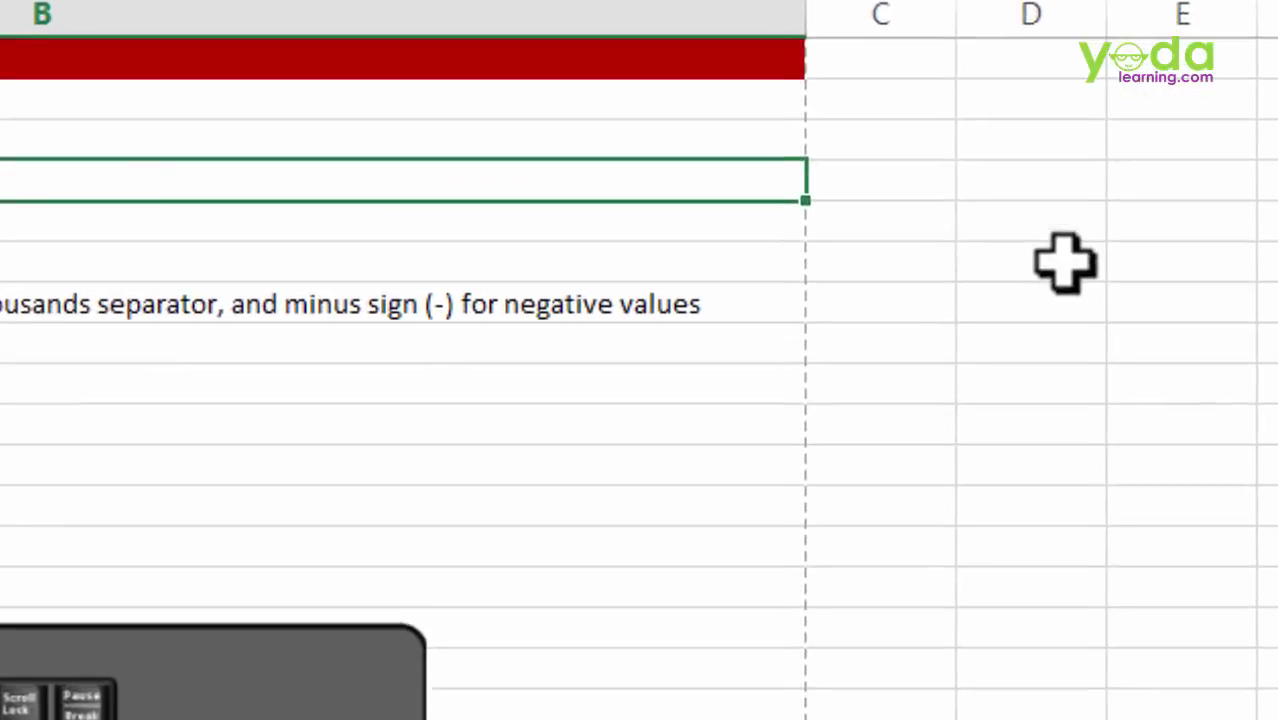
Enter today's date in C5 with Ctrl+; and format it as 2-Feb-15
click(1064, 264)
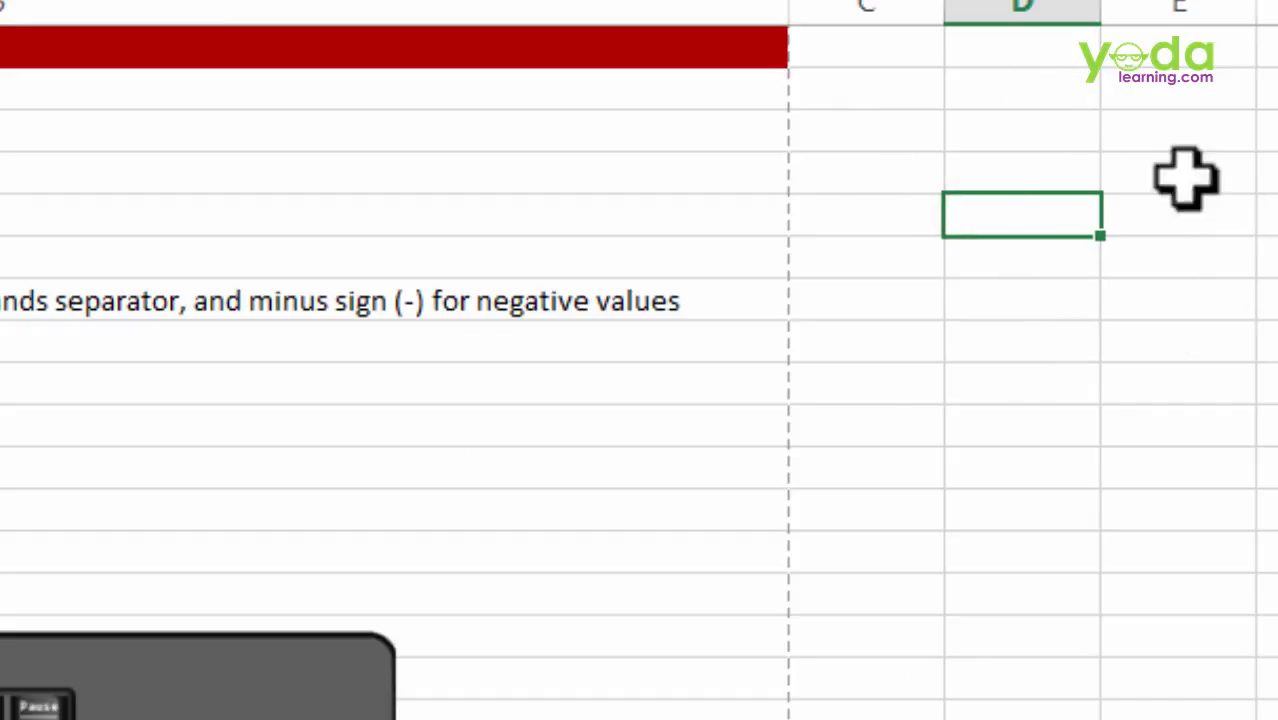
click(838, 207)
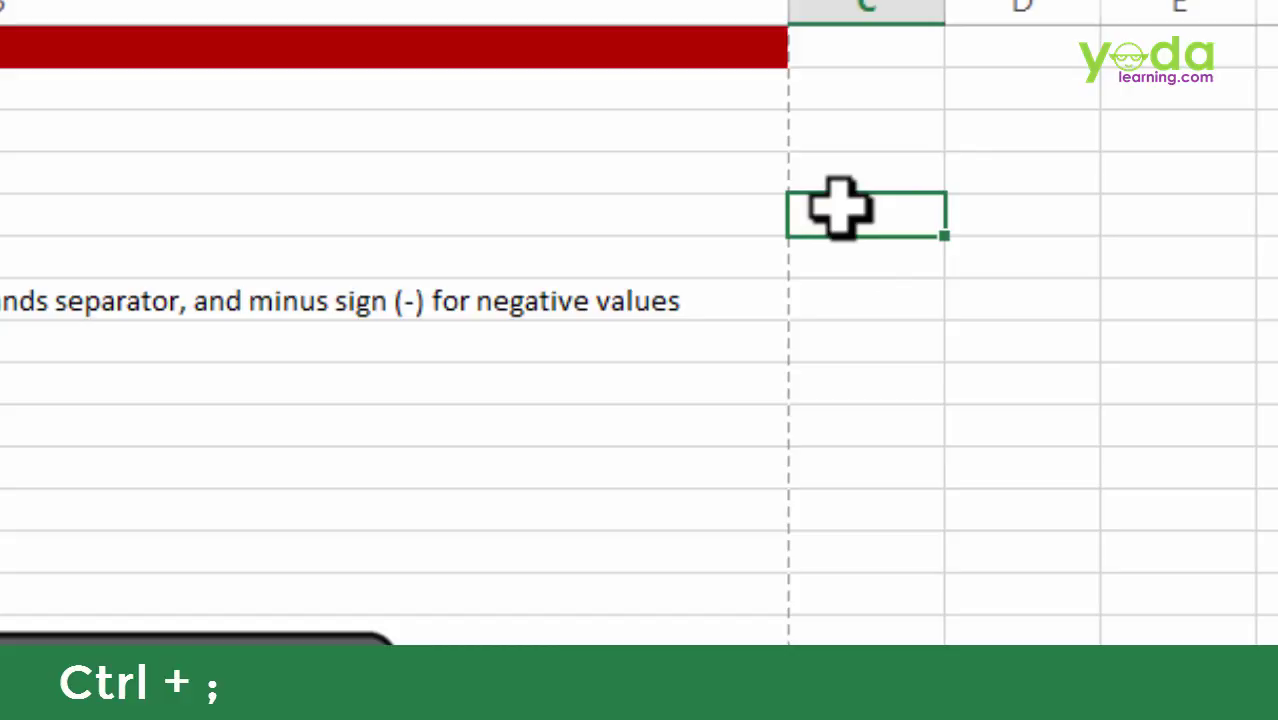
key(ctrl+semicolon)
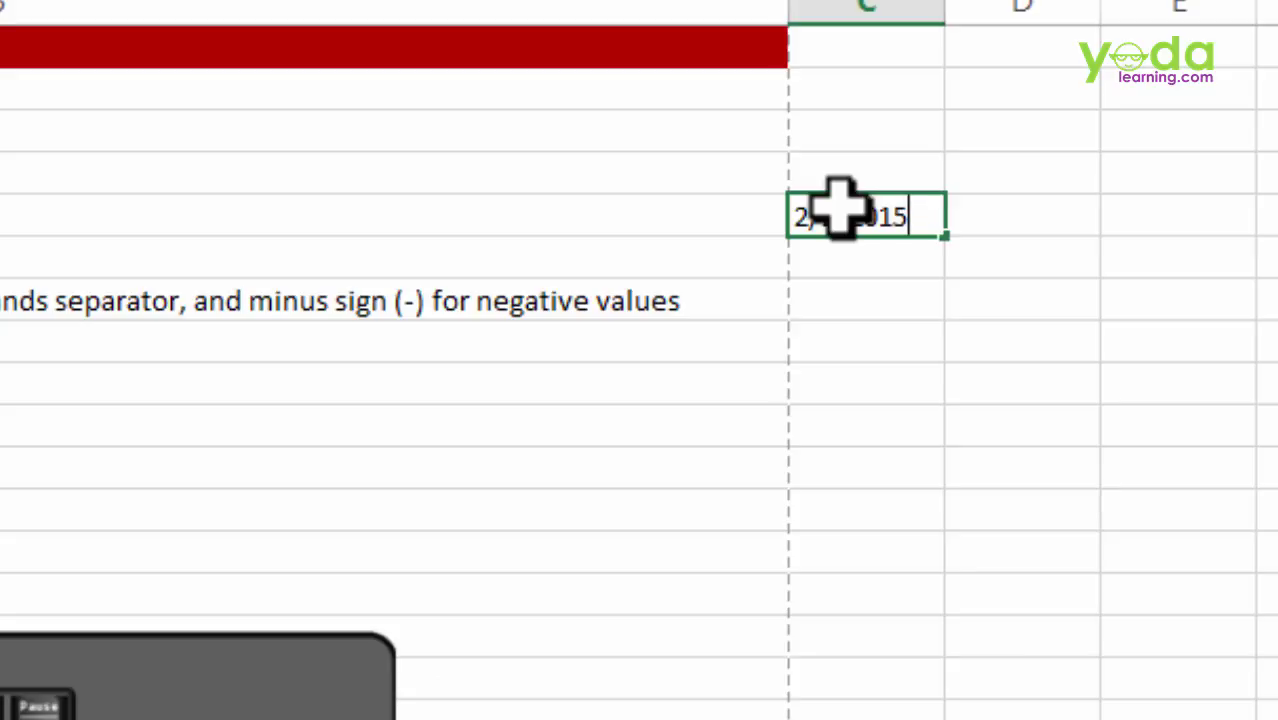
key(Return)
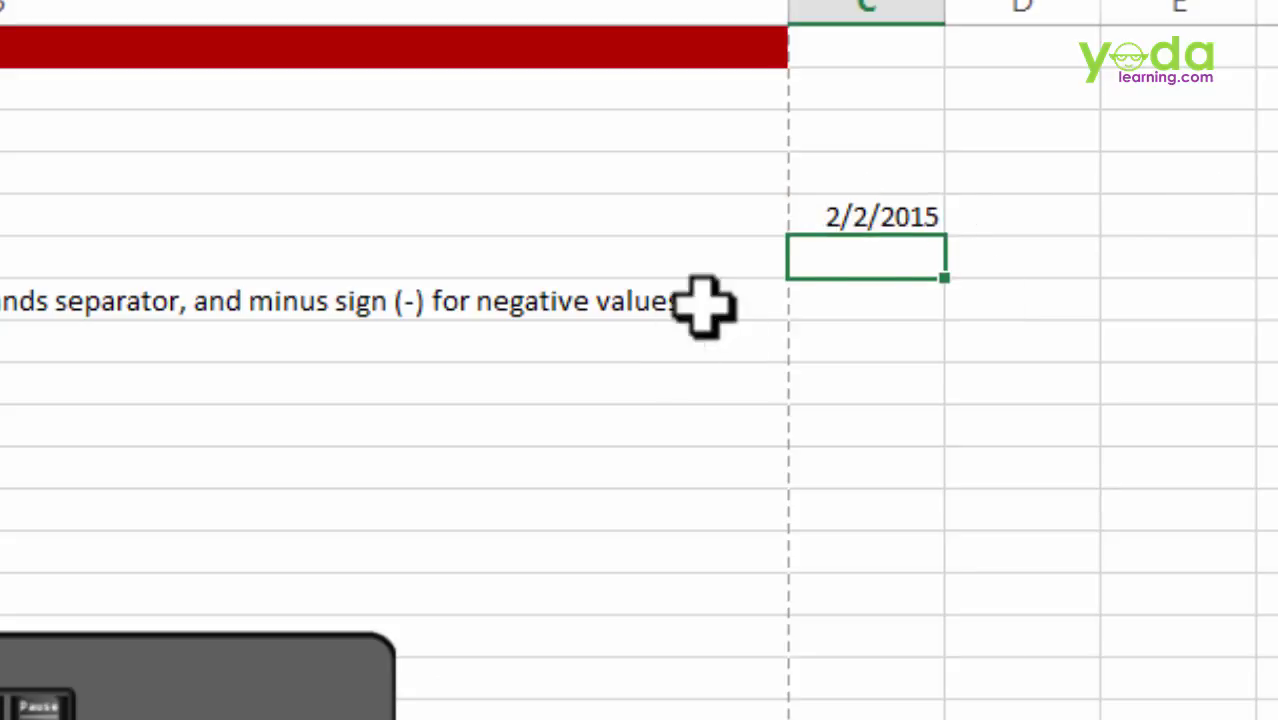
click(860, 218)
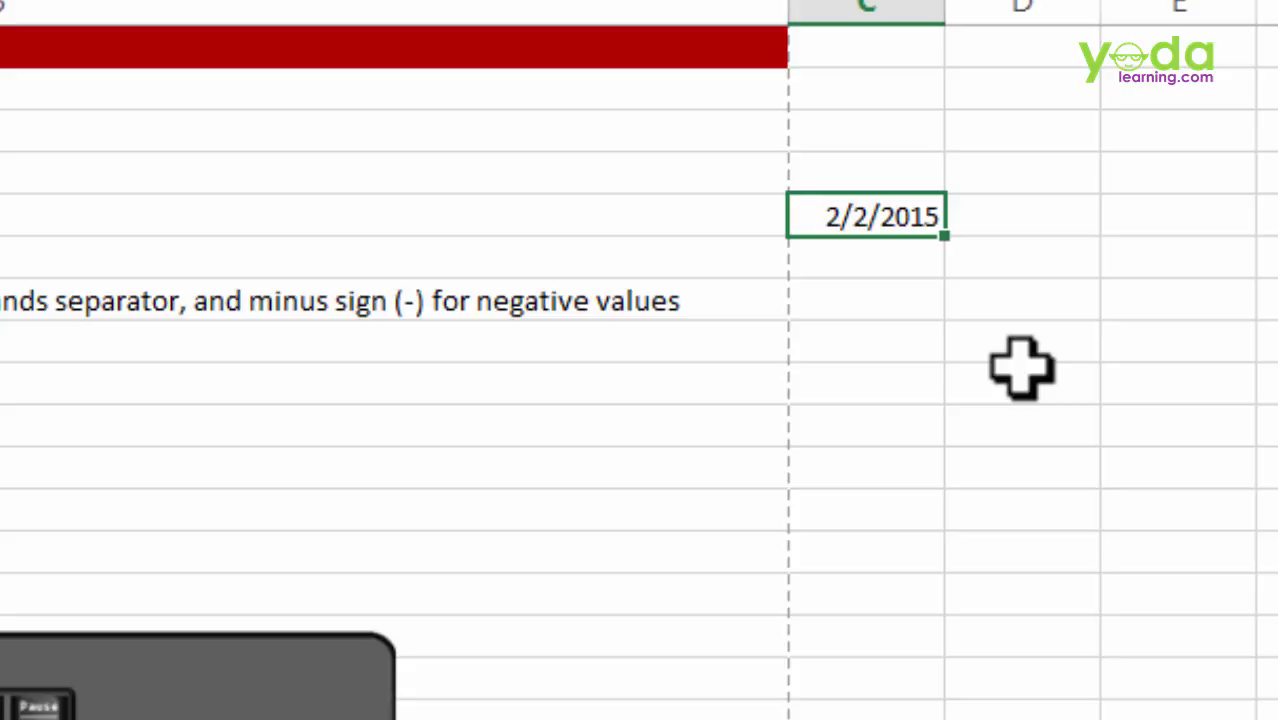
key(ctrl+shift+3)
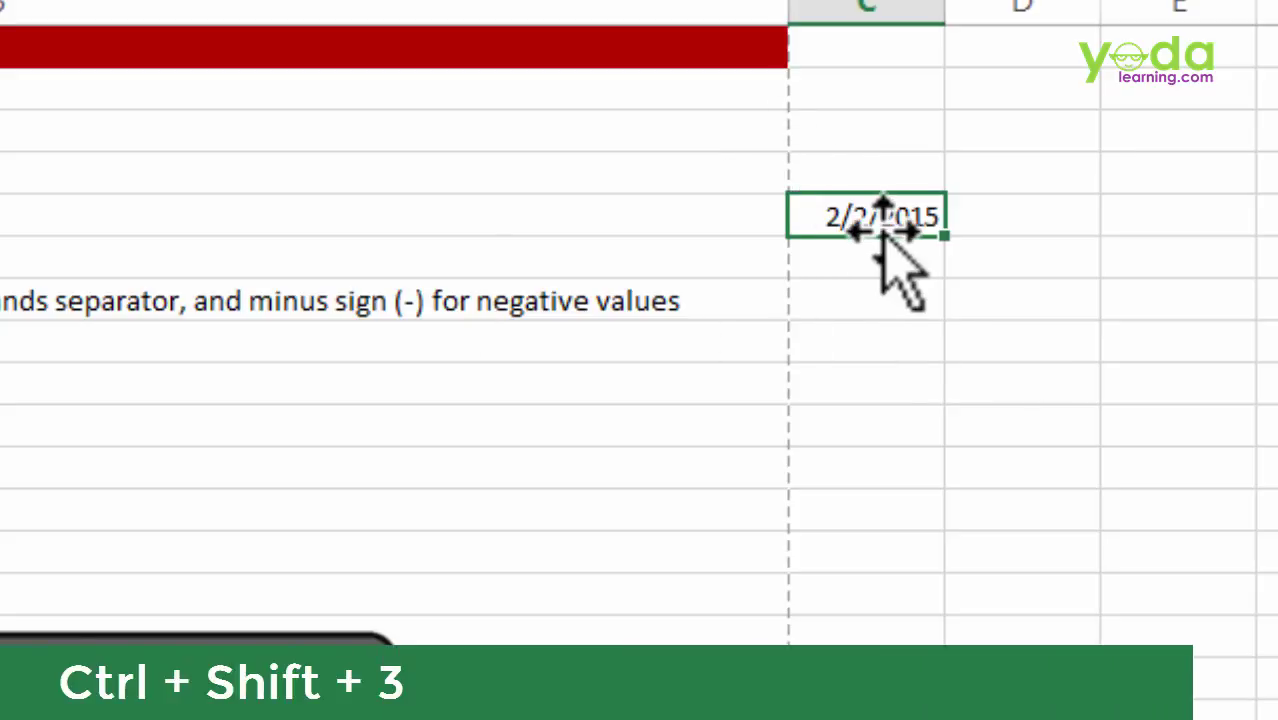
key(ctrl+shift+3)
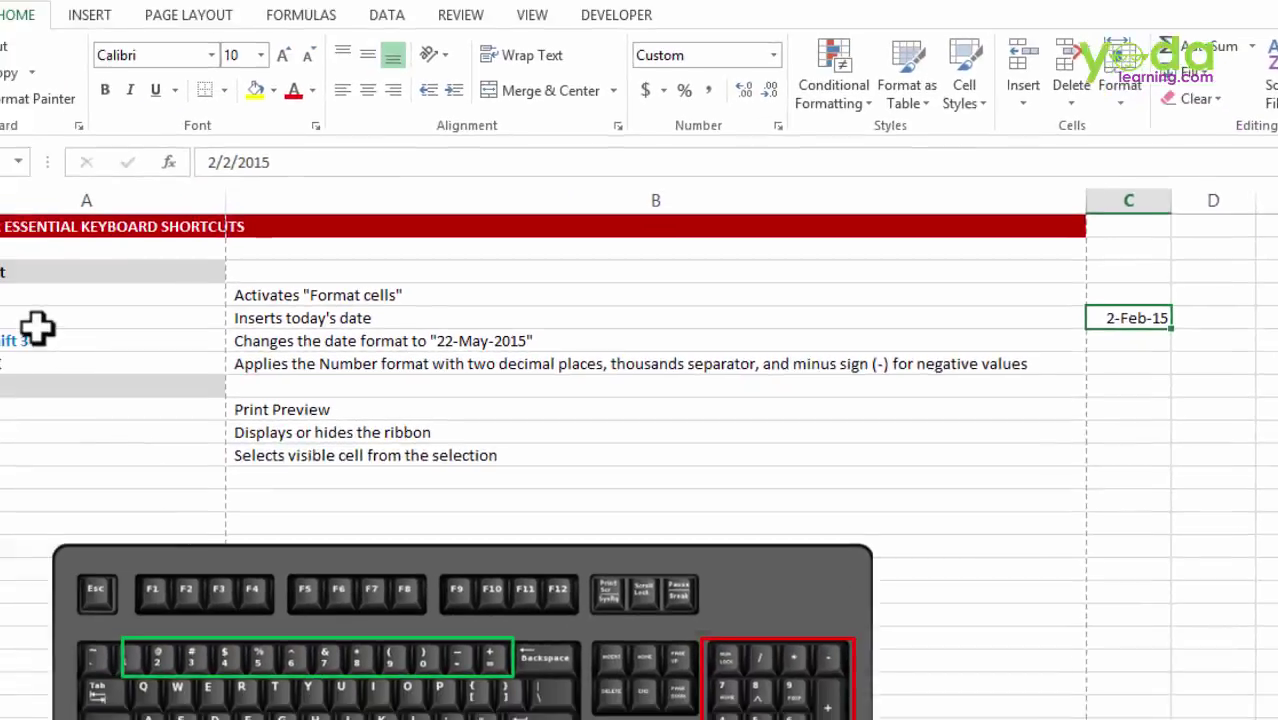
Shade cells A5 and A6 yellow
click(118, 328)
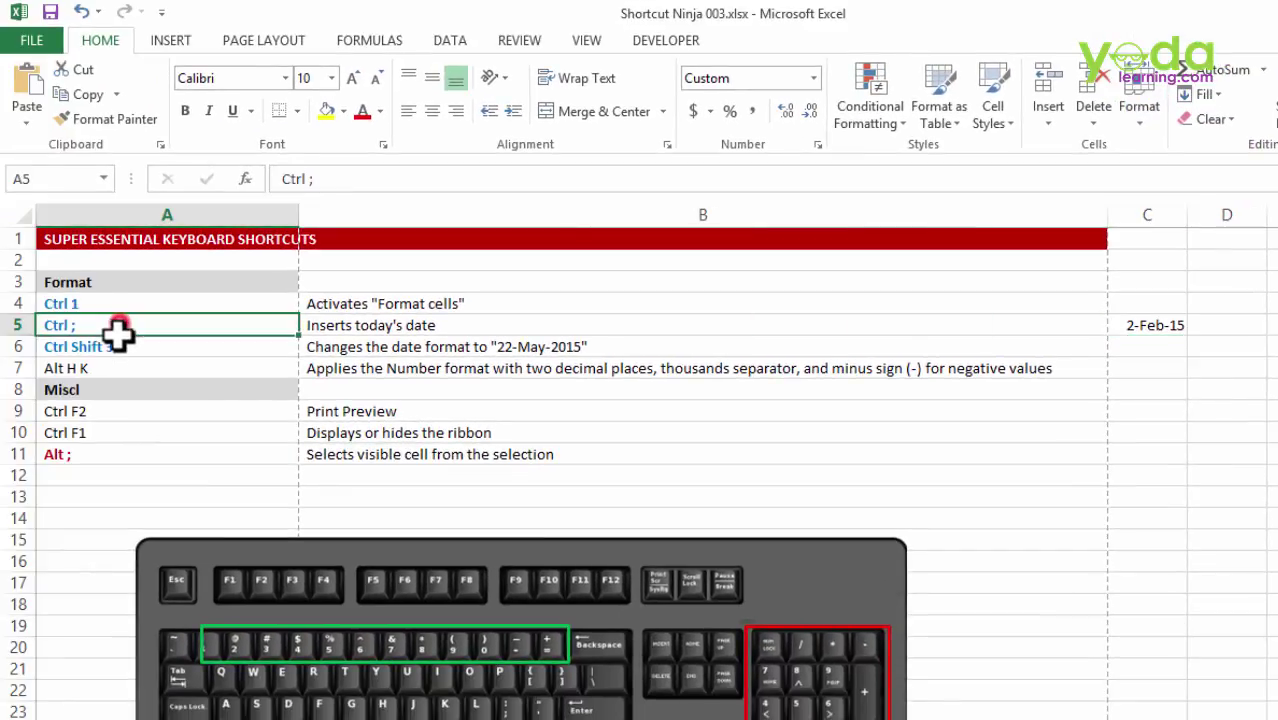
drag(118, 336, 118, 346)
click(326, 111)
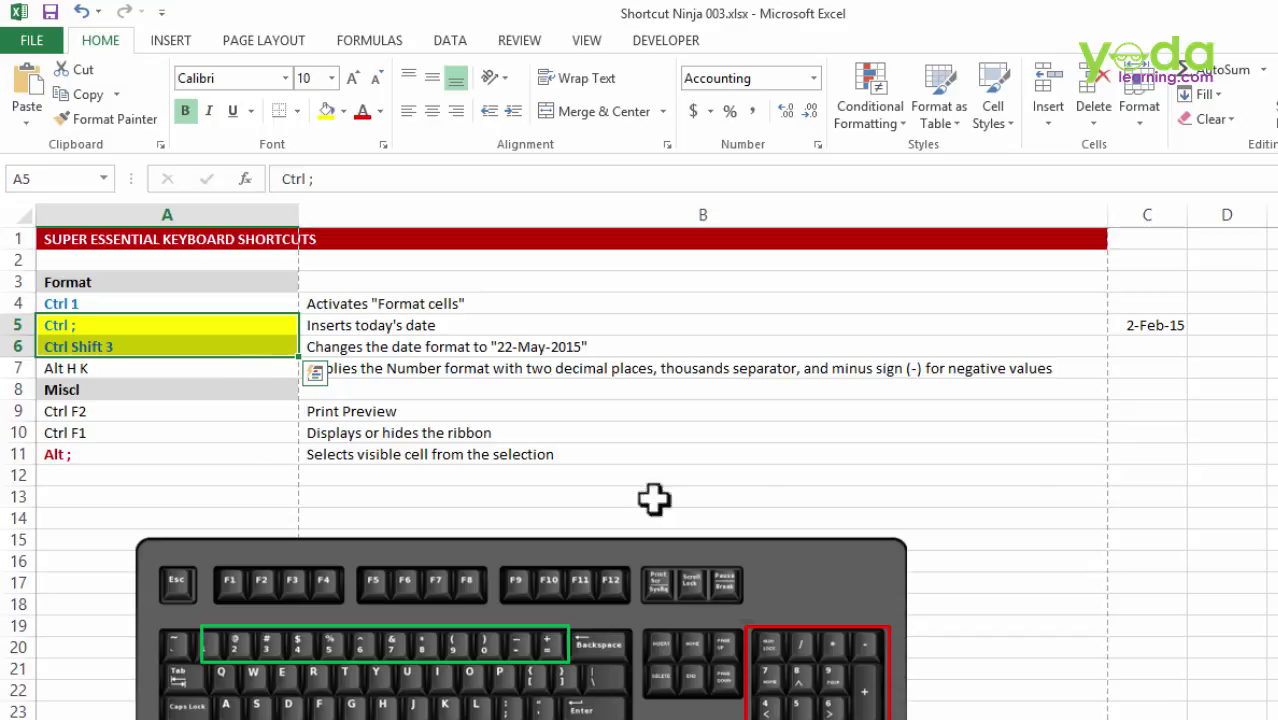
Enter 3434 in C8 and 34 in C9 through C12, then select C8:C12
click(1152, 392)
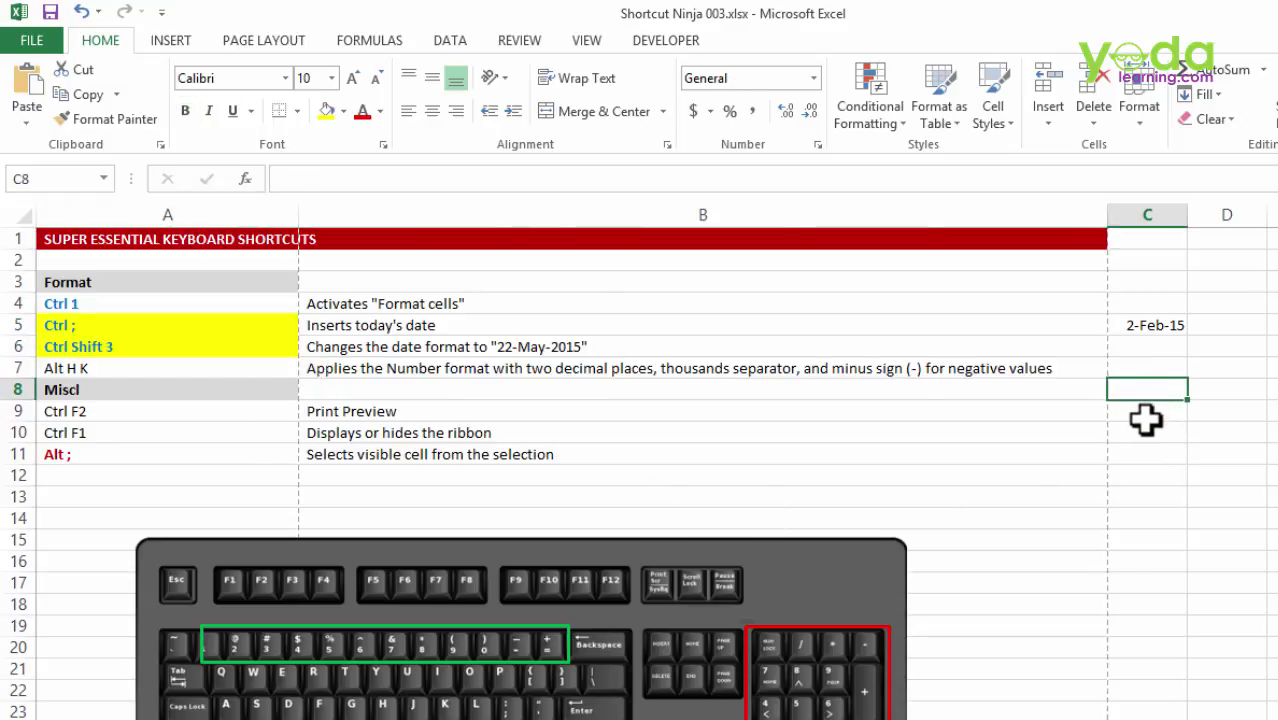
text(3434)
click(1140, 430)
text(34)
click(1152, 456)
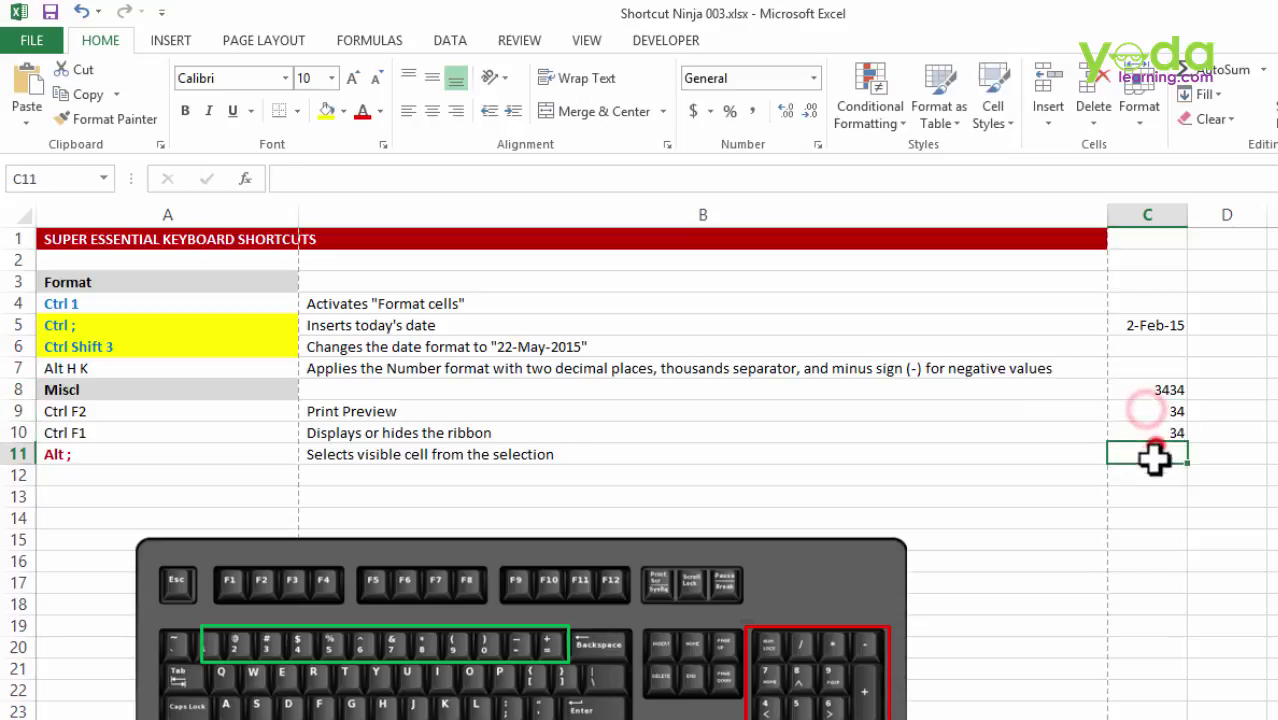
text(34)
click(1152, 480)
text(34)
click(1152, 508)
drag(1150, 389, 1152, 476)
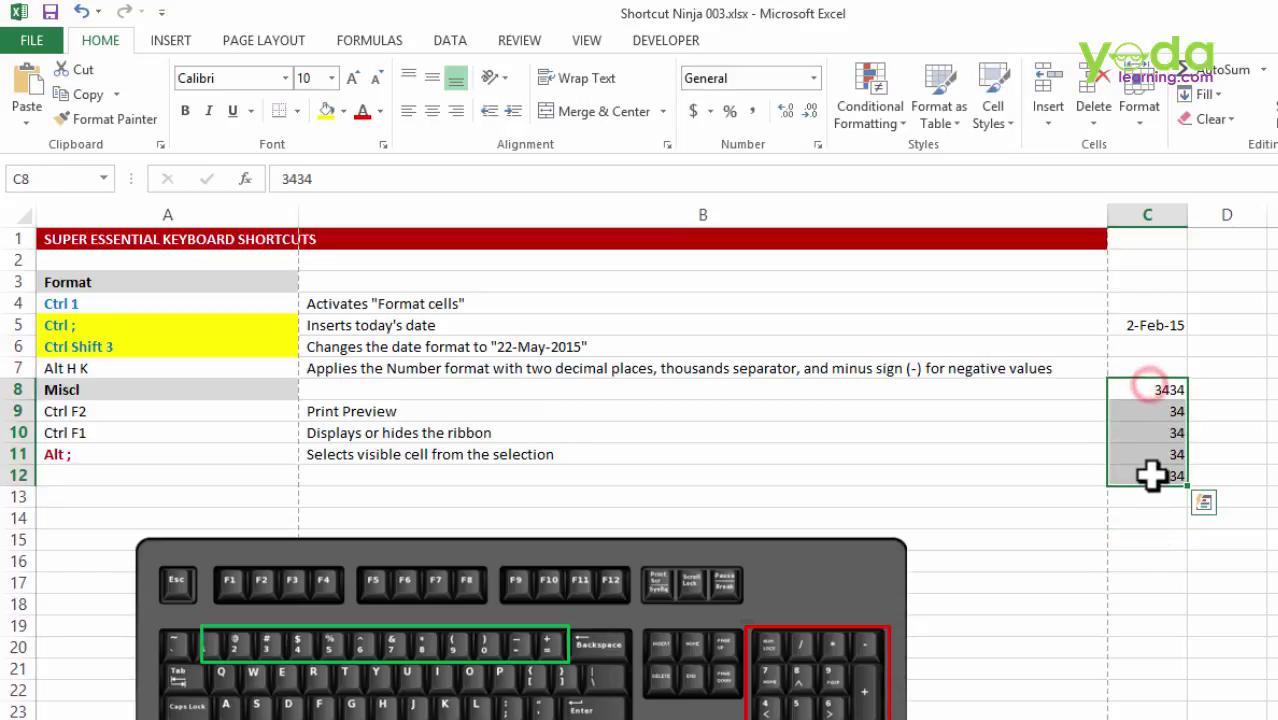
Apply comma style to C8:C12, undo it, then reapply it with Alt H K
click(751, 111)
key(ctrl+z)
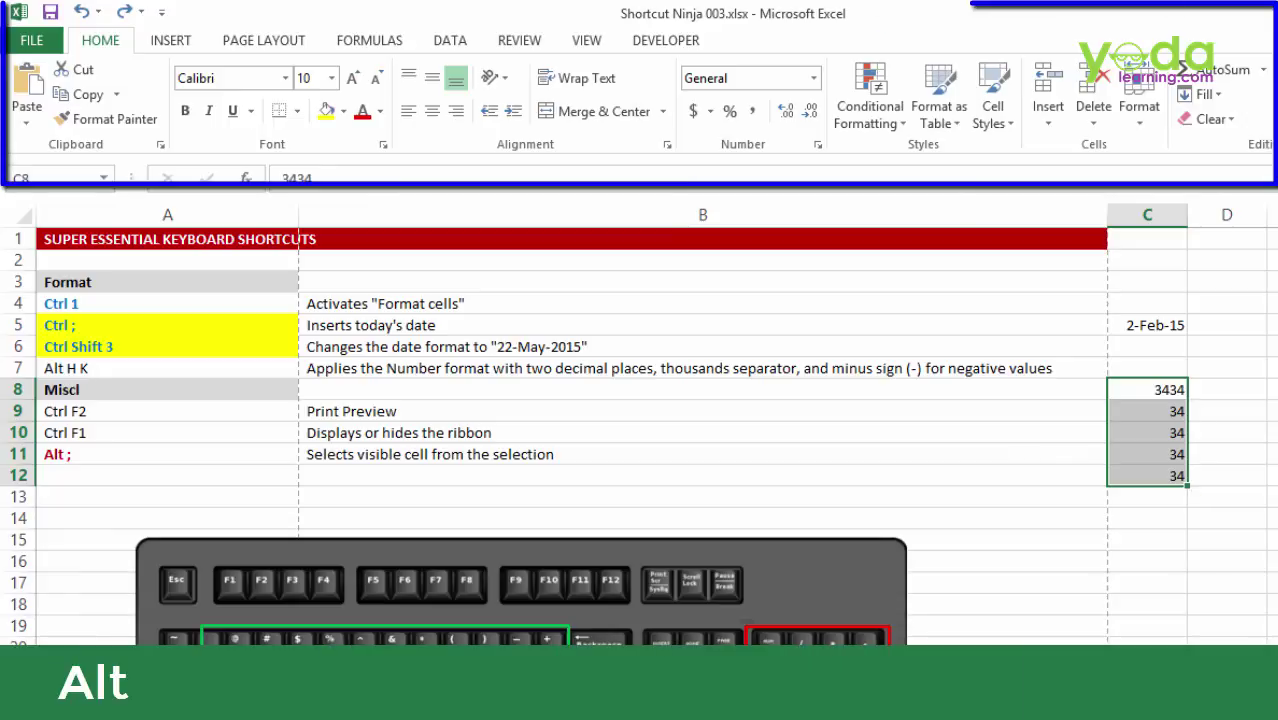
key(alt)
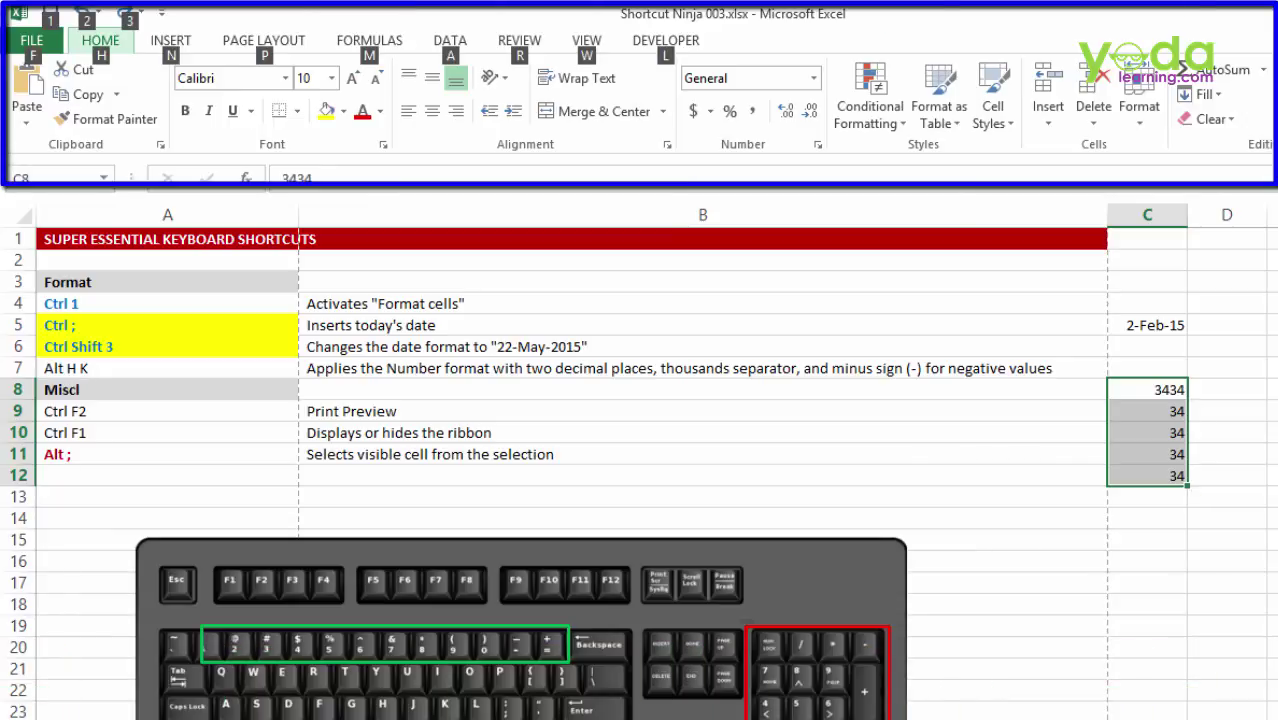
key(h)
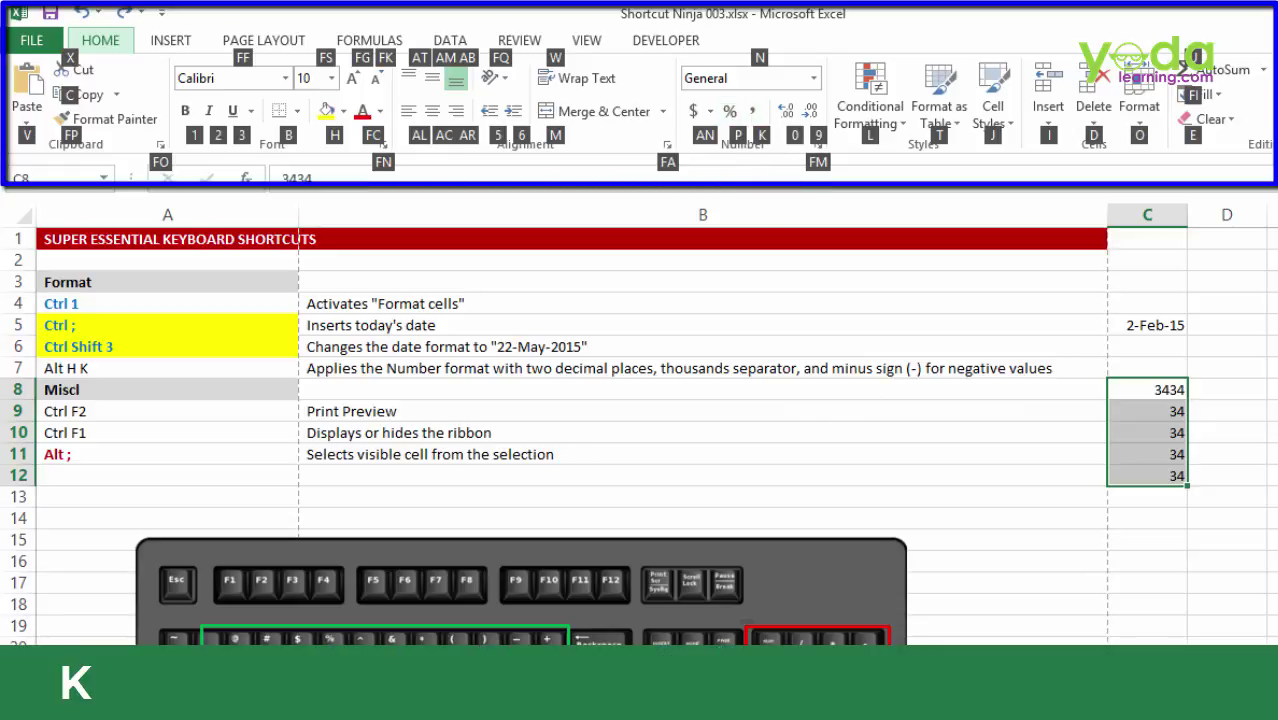
key(k)
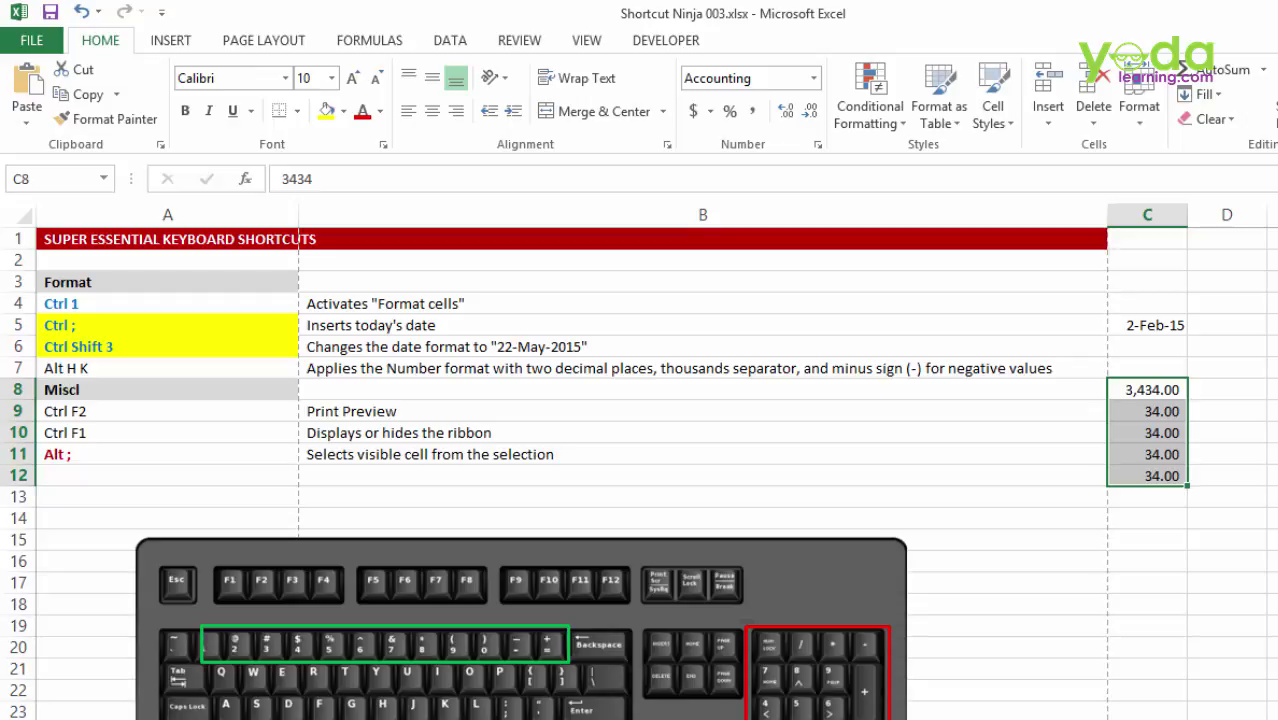
Remove both decimal places with Alt H 9 so values read 3,434 and 34
key(alt)
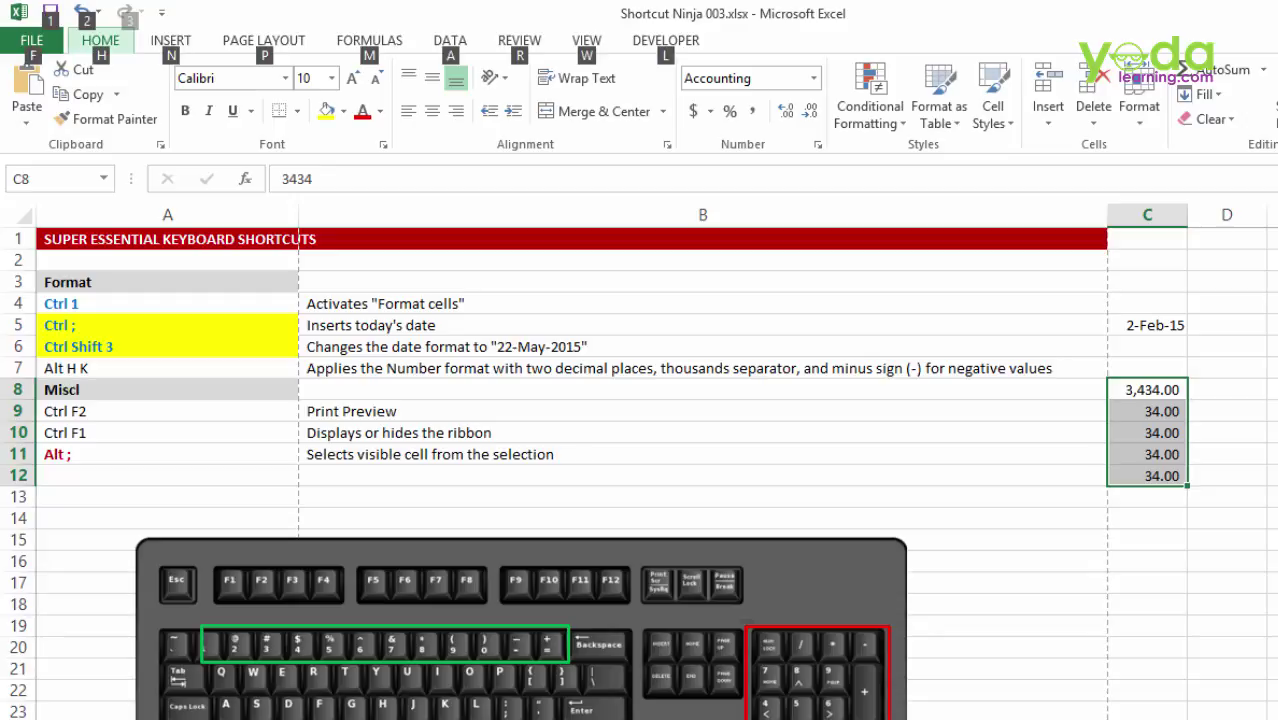
key(h)
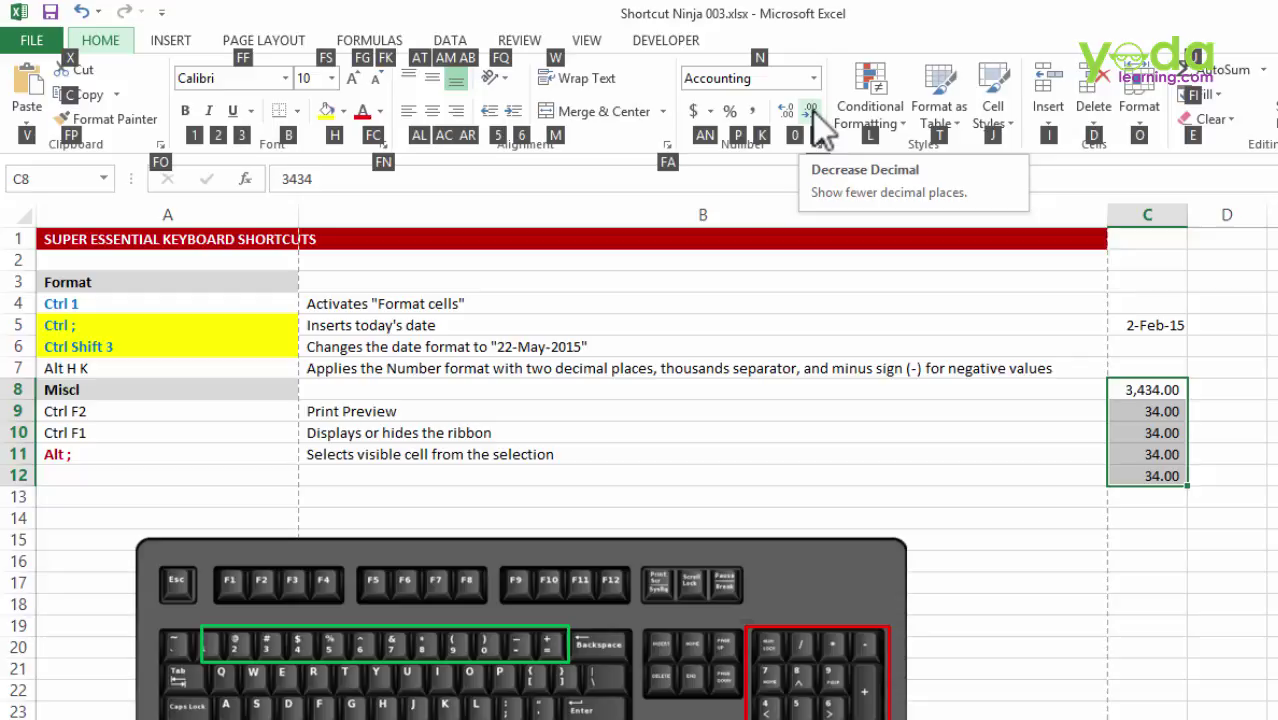
key(9)
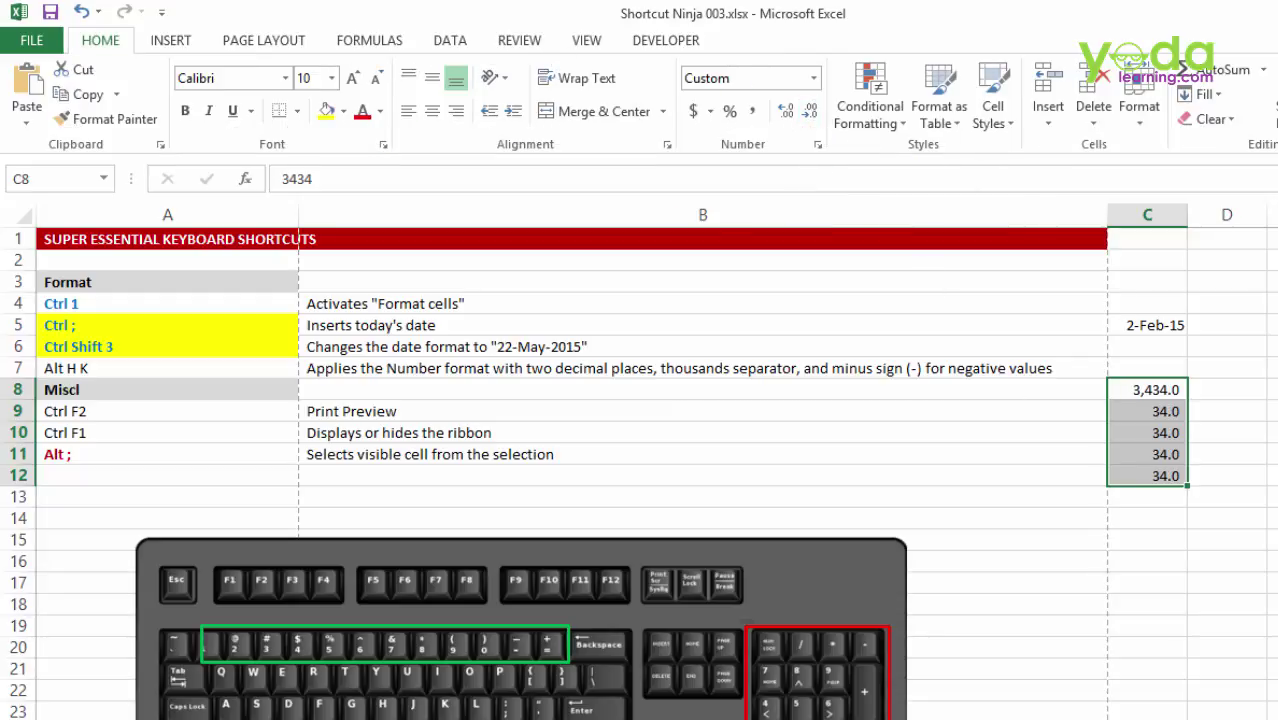
key(alt)
key(h)
key(9)
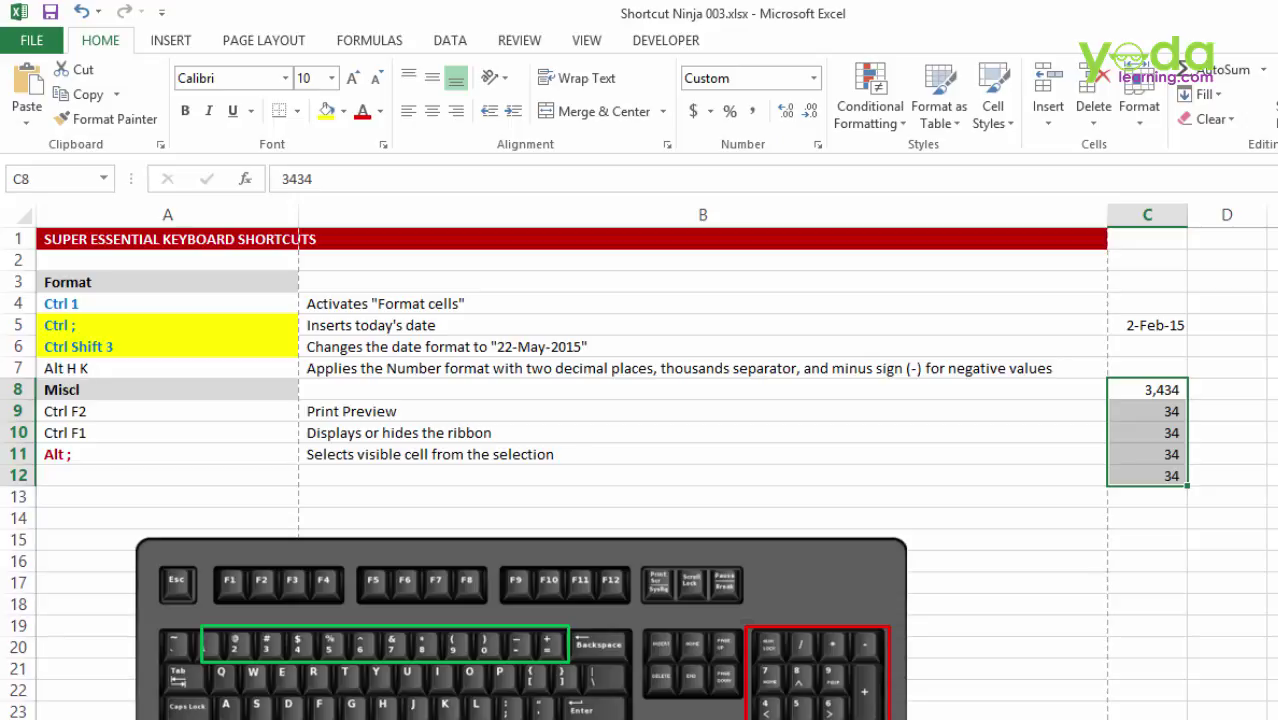
Fill cell A7, the Alt H K entry, with yellow
click(136, 366)
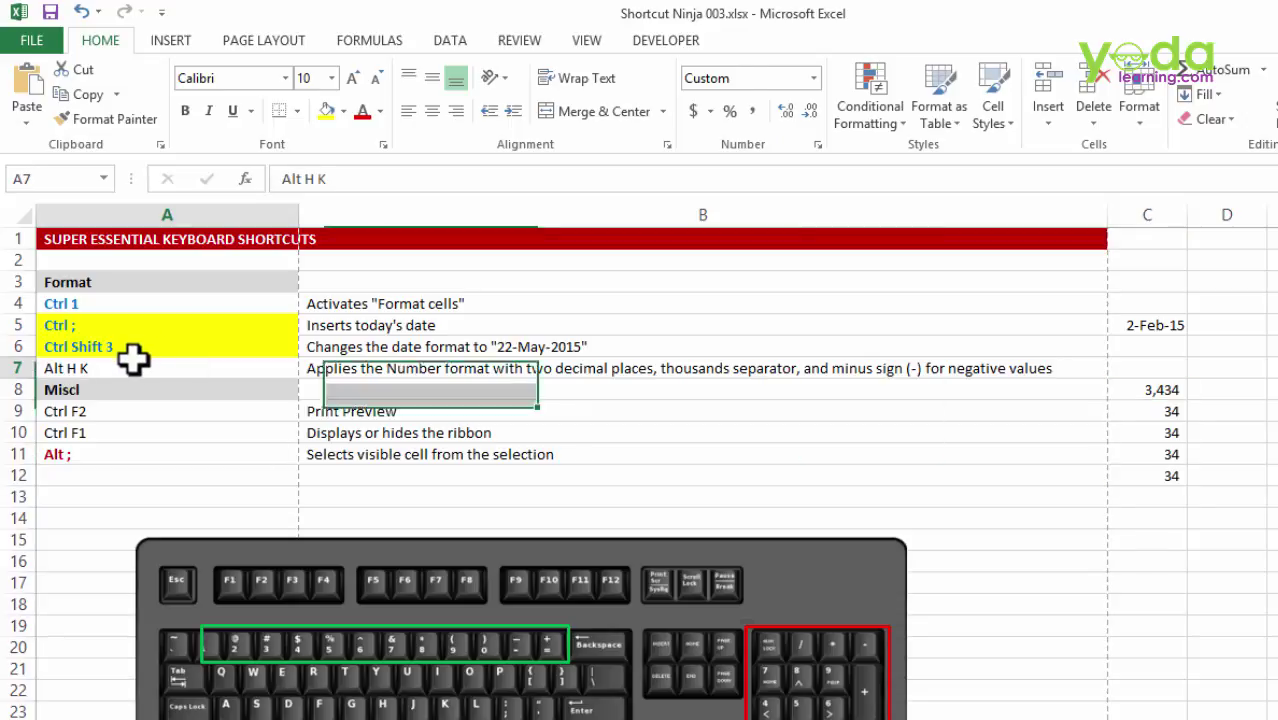
click(323, 108)
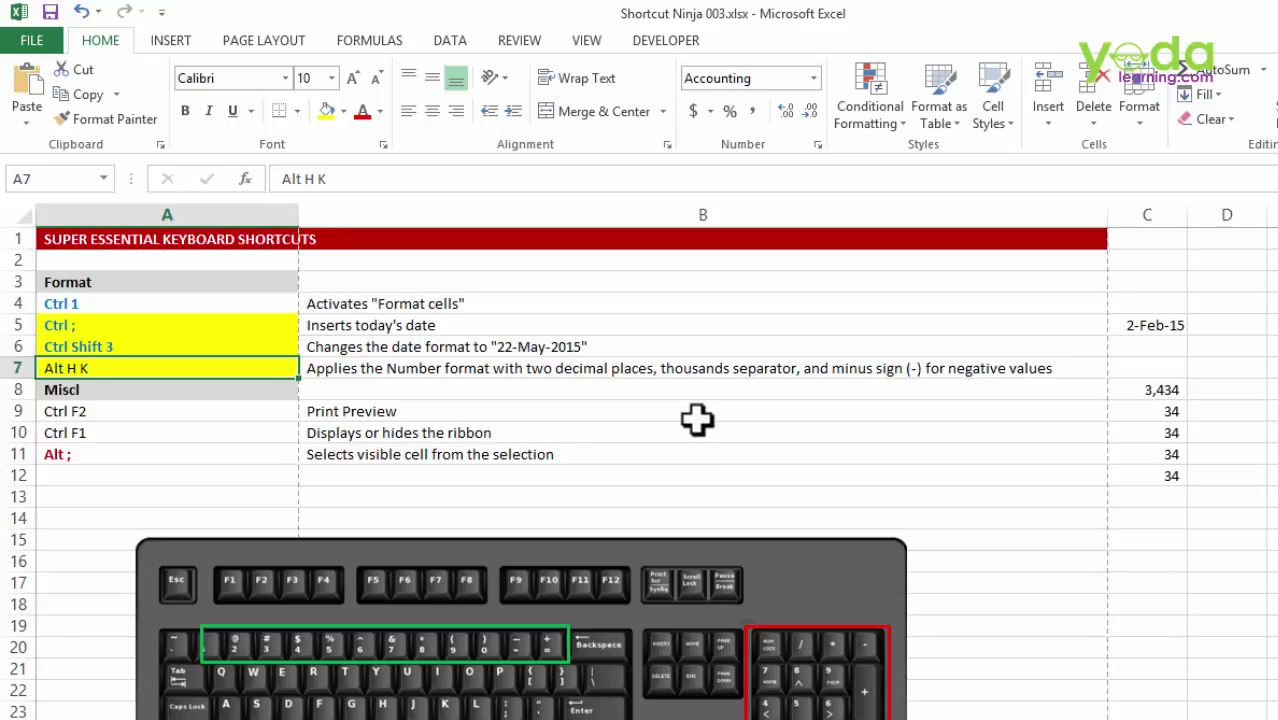
key(Right)
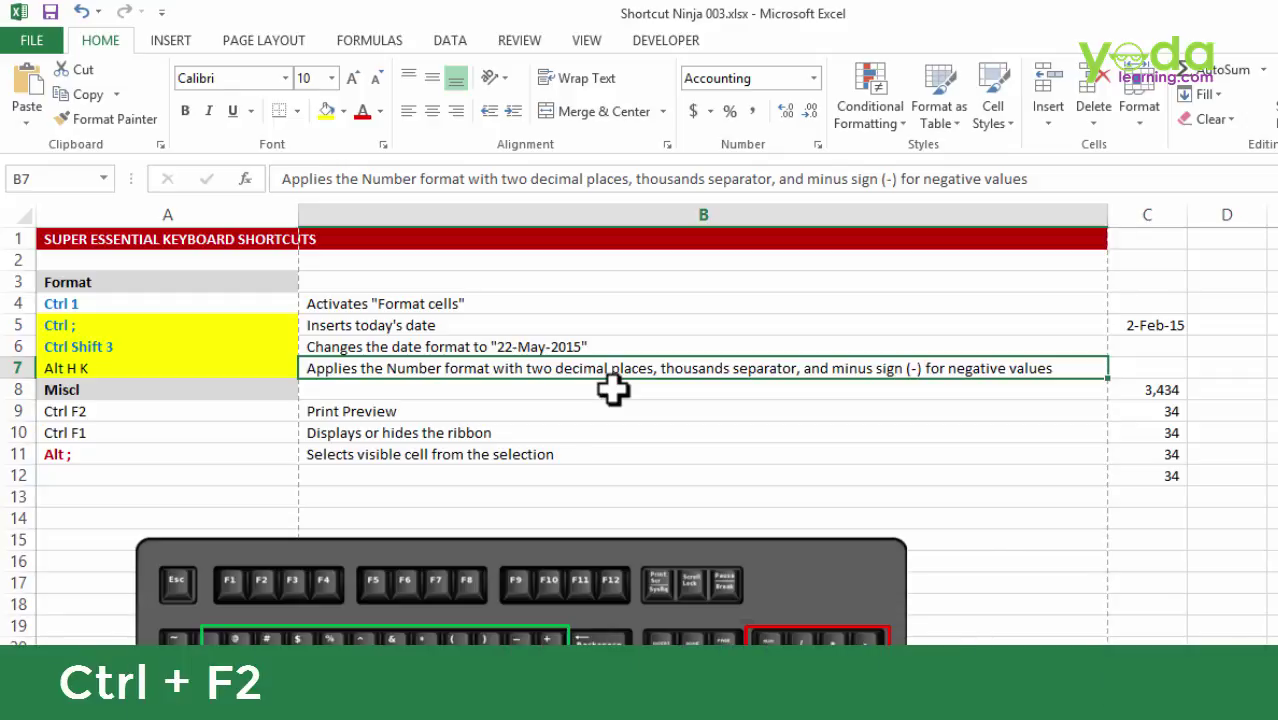
key(ctrl+F2)
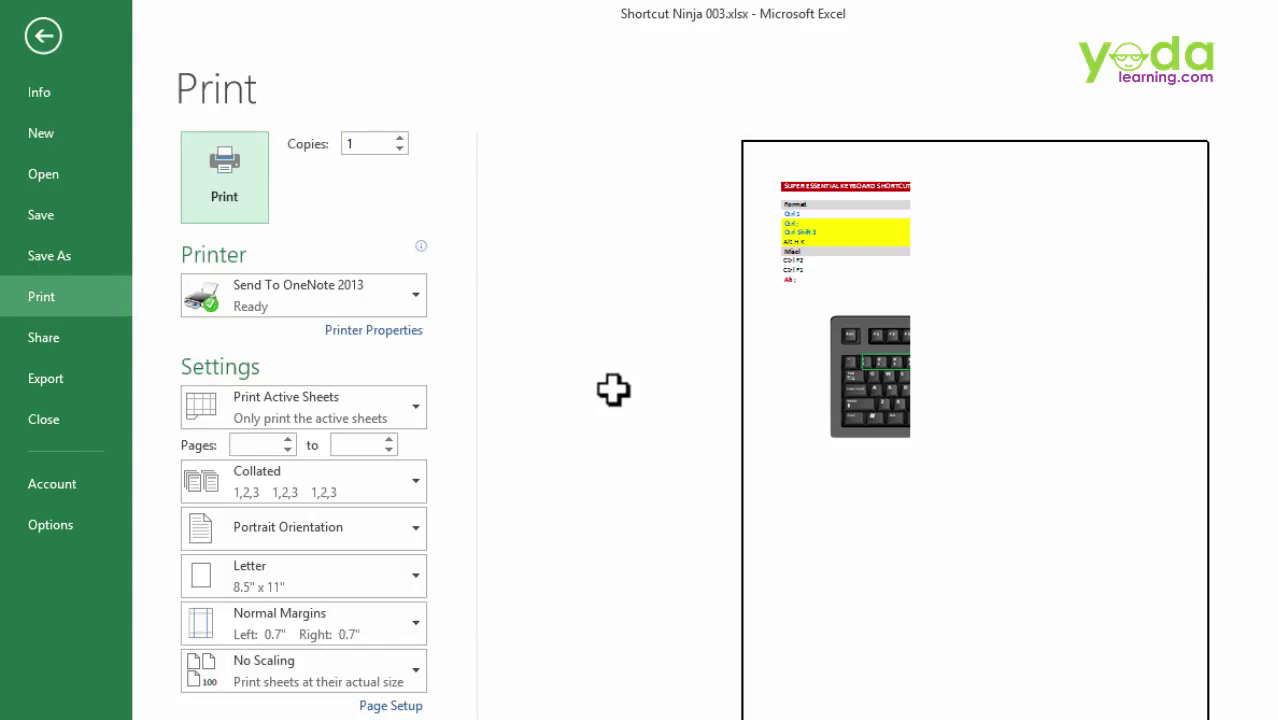
key(Escape)
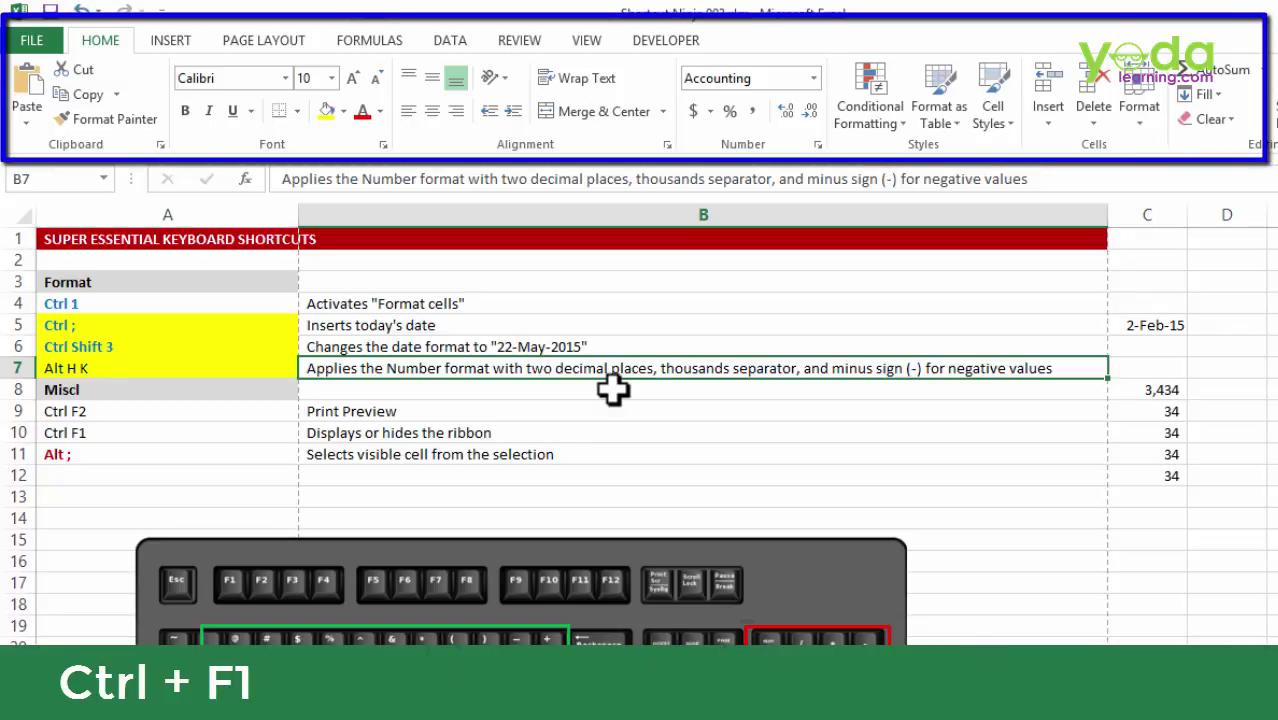
Collapse and restore the ribbon with Ctrl+F1, including while on the Data tab
key(ctrl+F1)
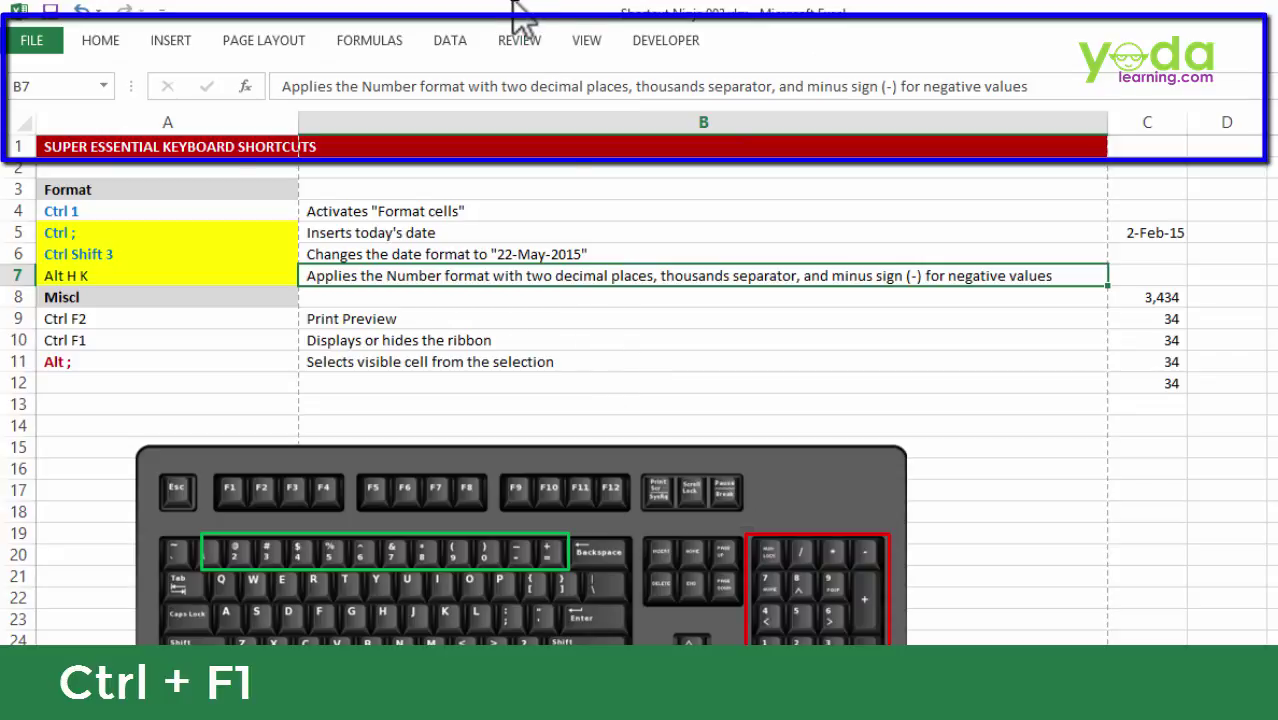
key(ctrl+F1)
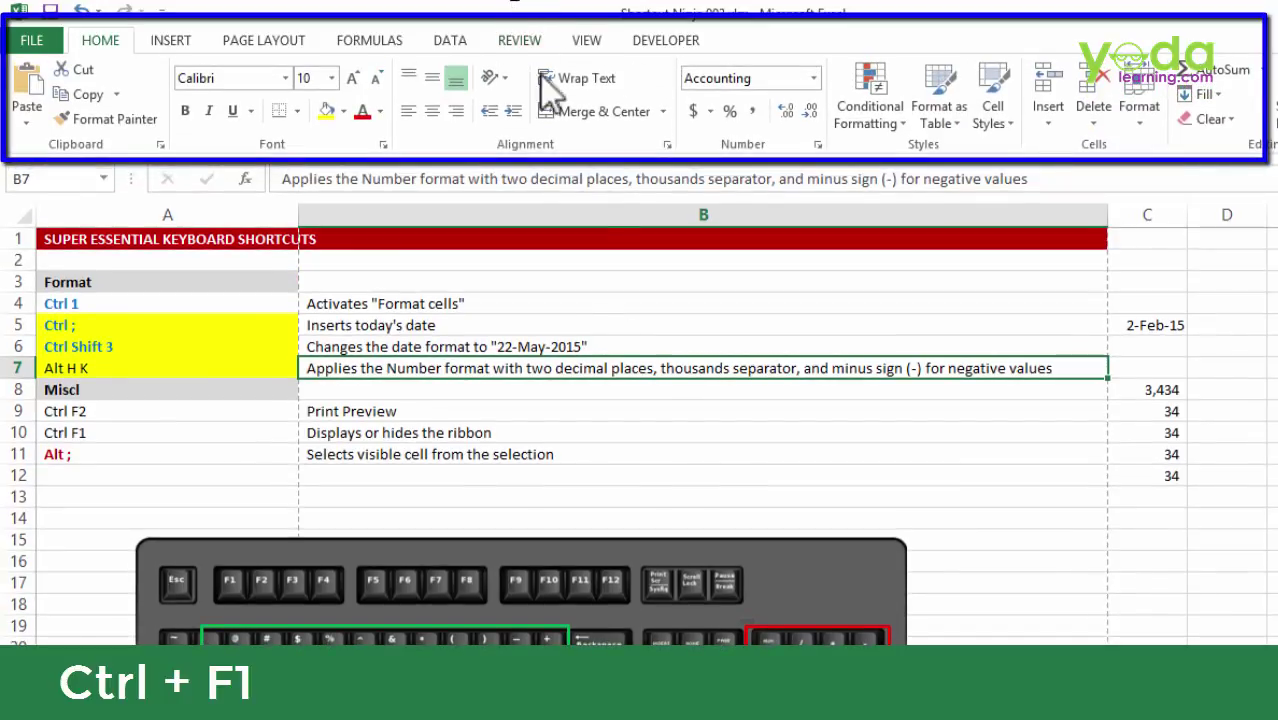
click(619, 278)
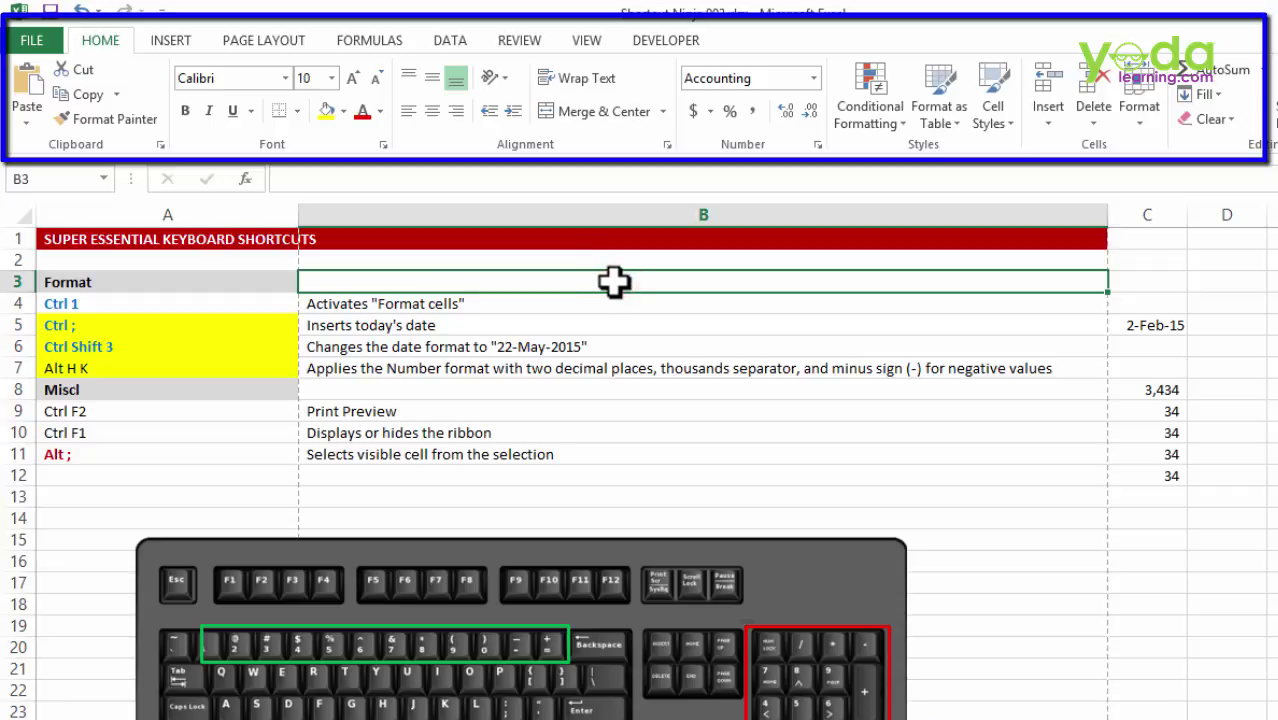
click(444, 41)
key(ctrl+F1)
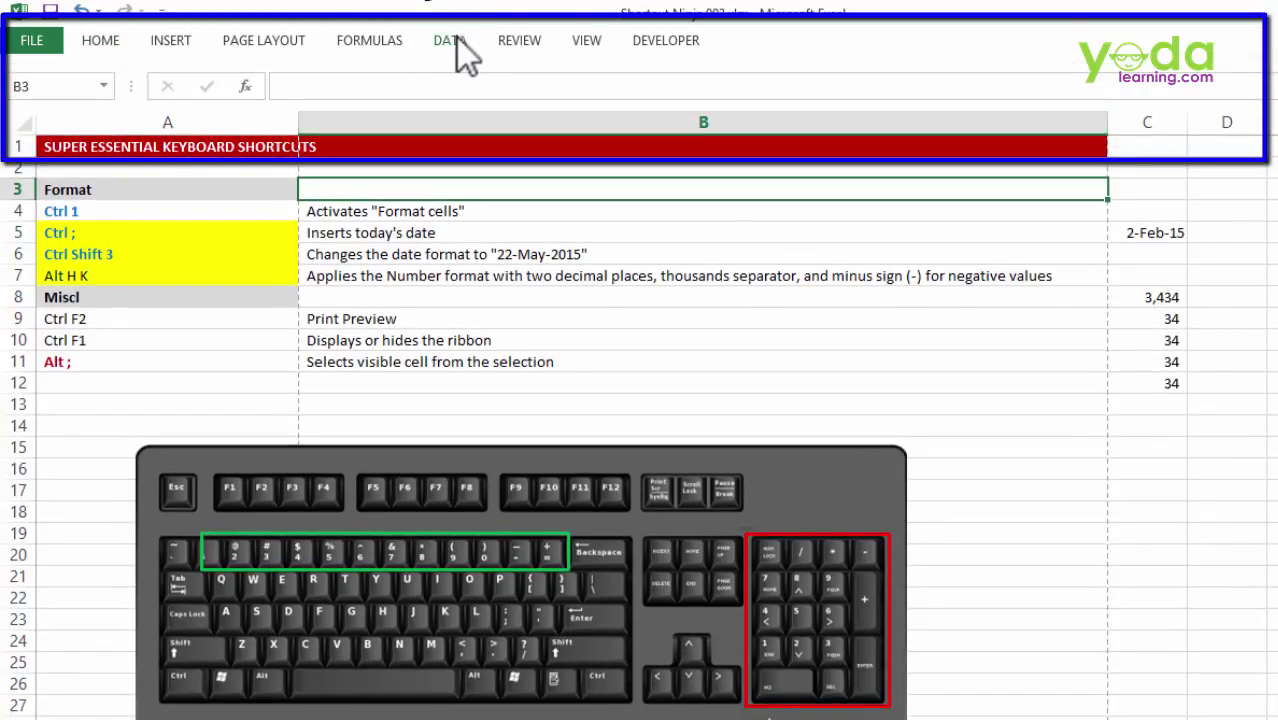
click(448, 39)
key(ctrl+F1)
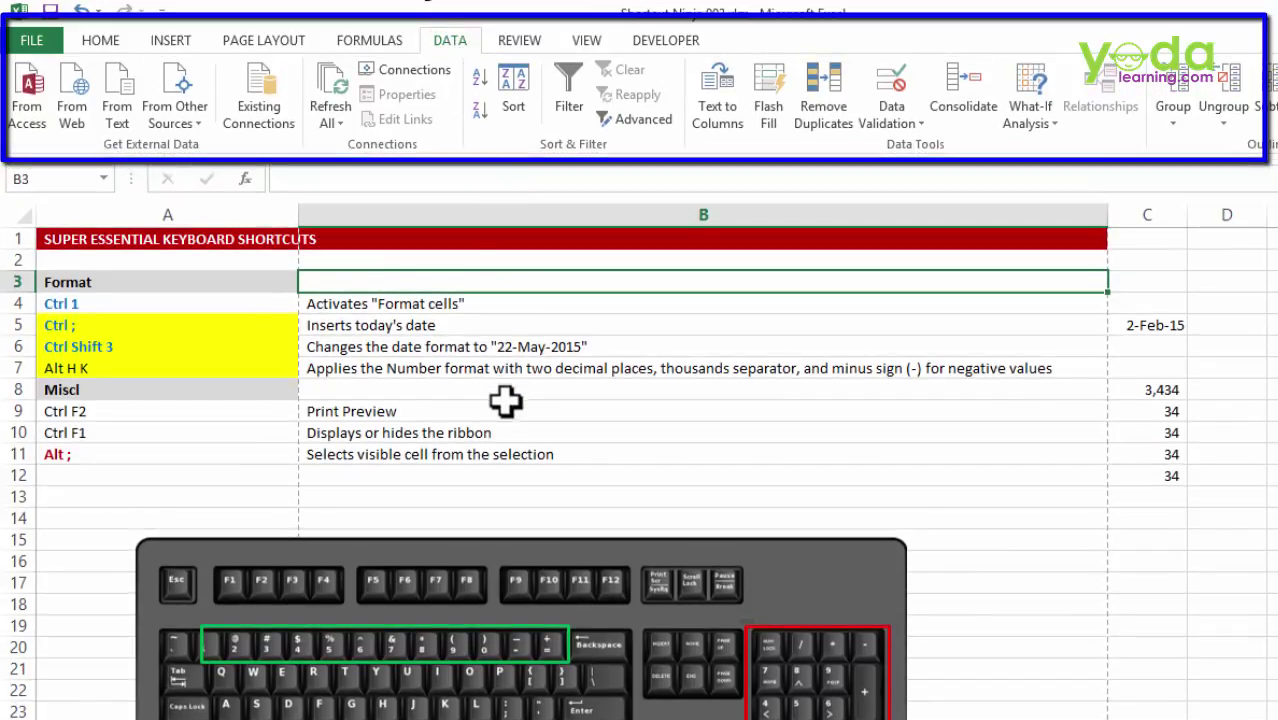
Collapse the ribbon to tab names only, showing Data commands temporarily over the sheet
click(613, 413)
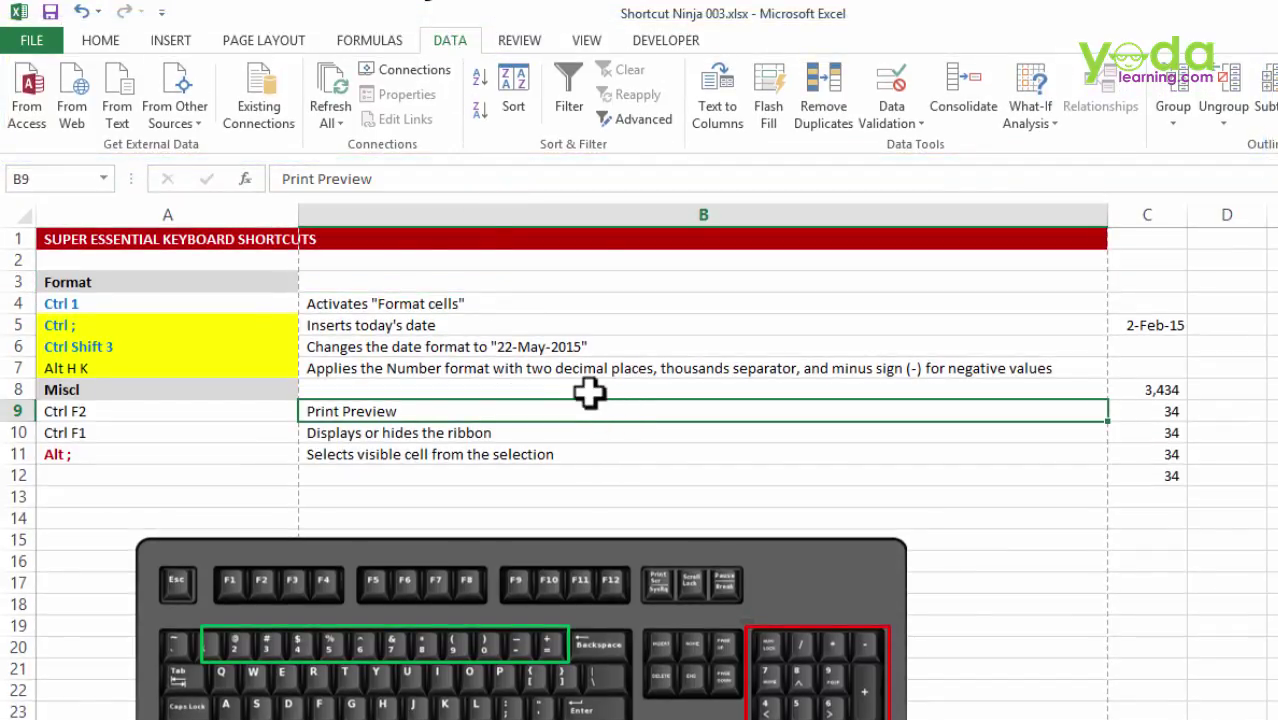
double_click(449, 40)
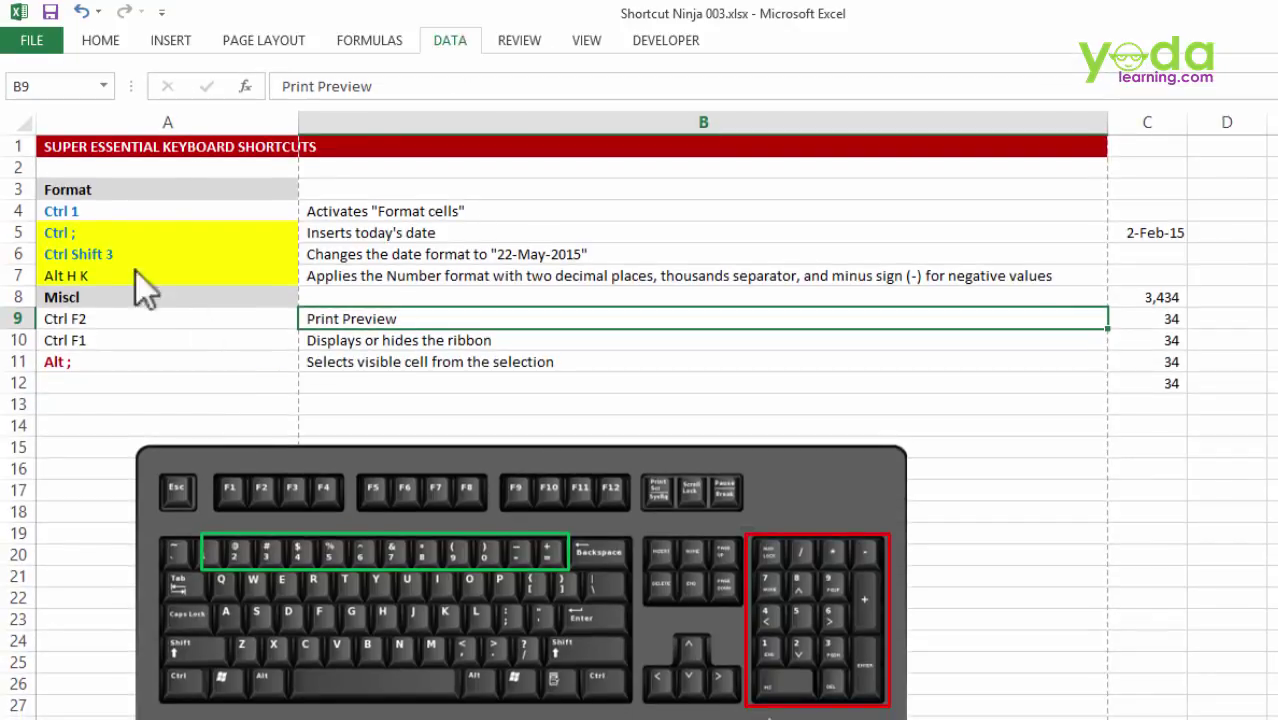
click(449, 40)
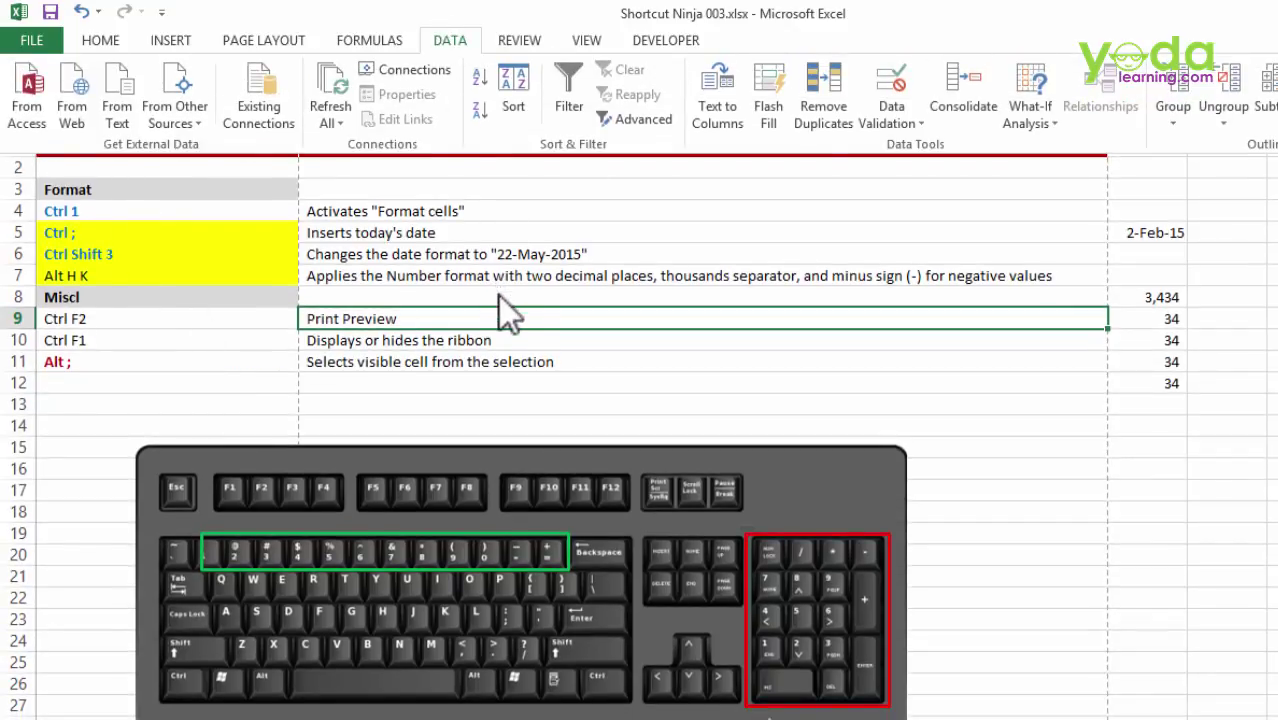
click(518, 262)
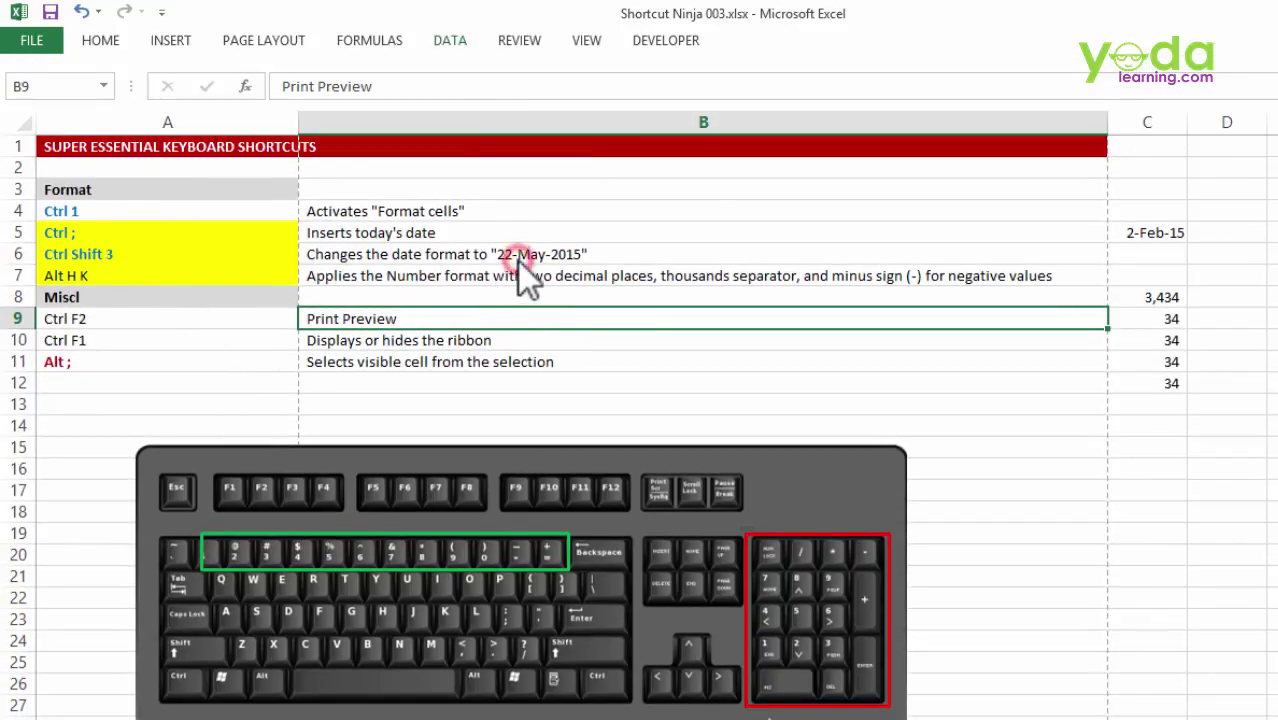
click(448, 42)
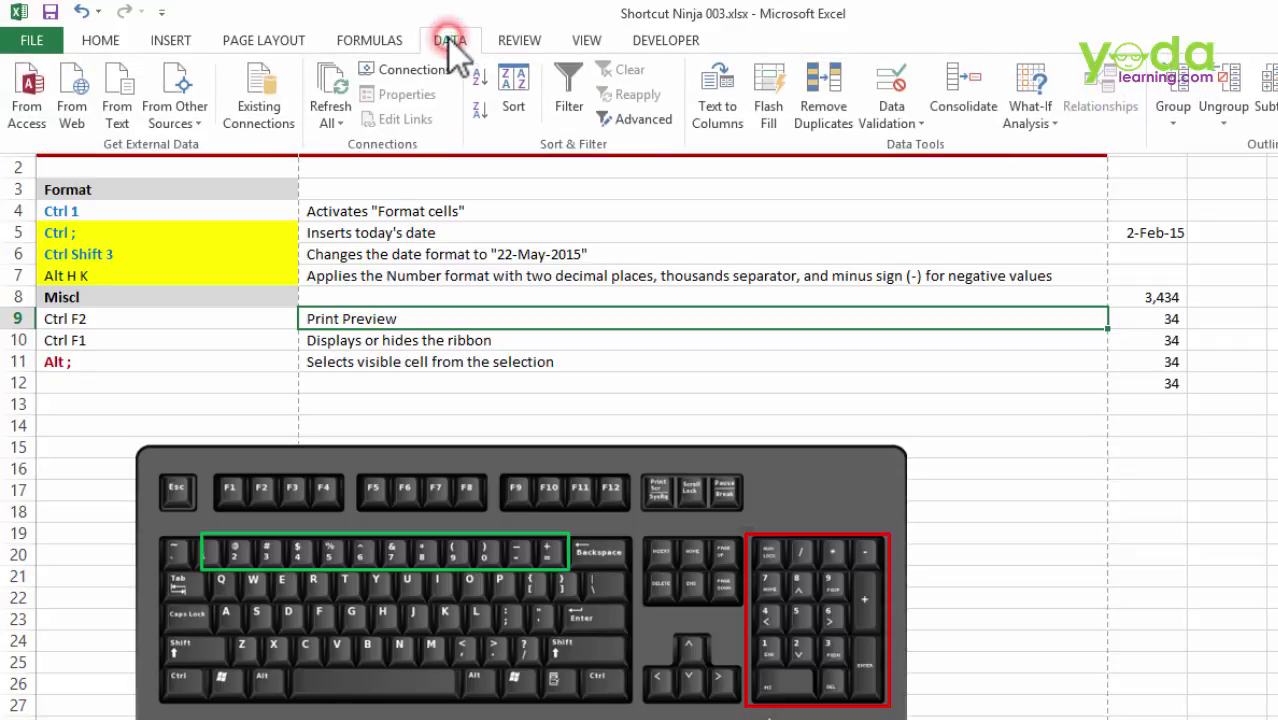
Pin the ribbon open on the Data tab and switch to the Sample Data 1 sheet
double_click(448, 40)
click(487, 286)
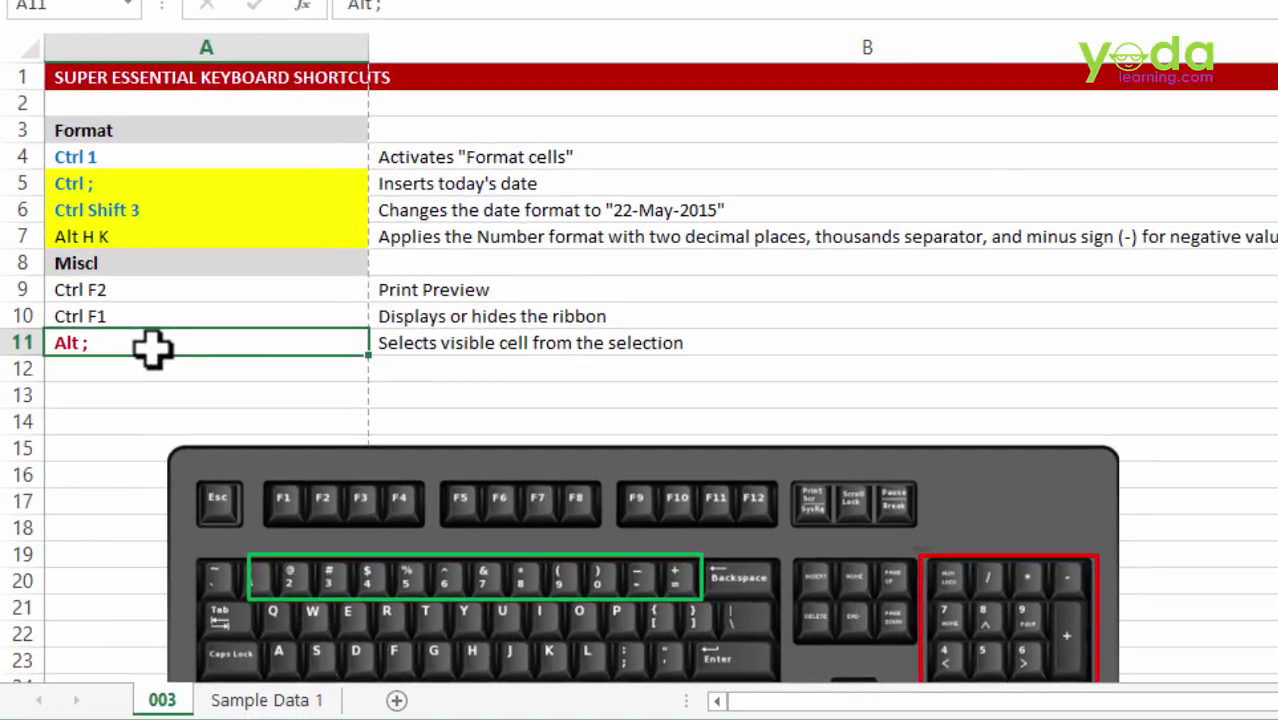
click(245, 702)
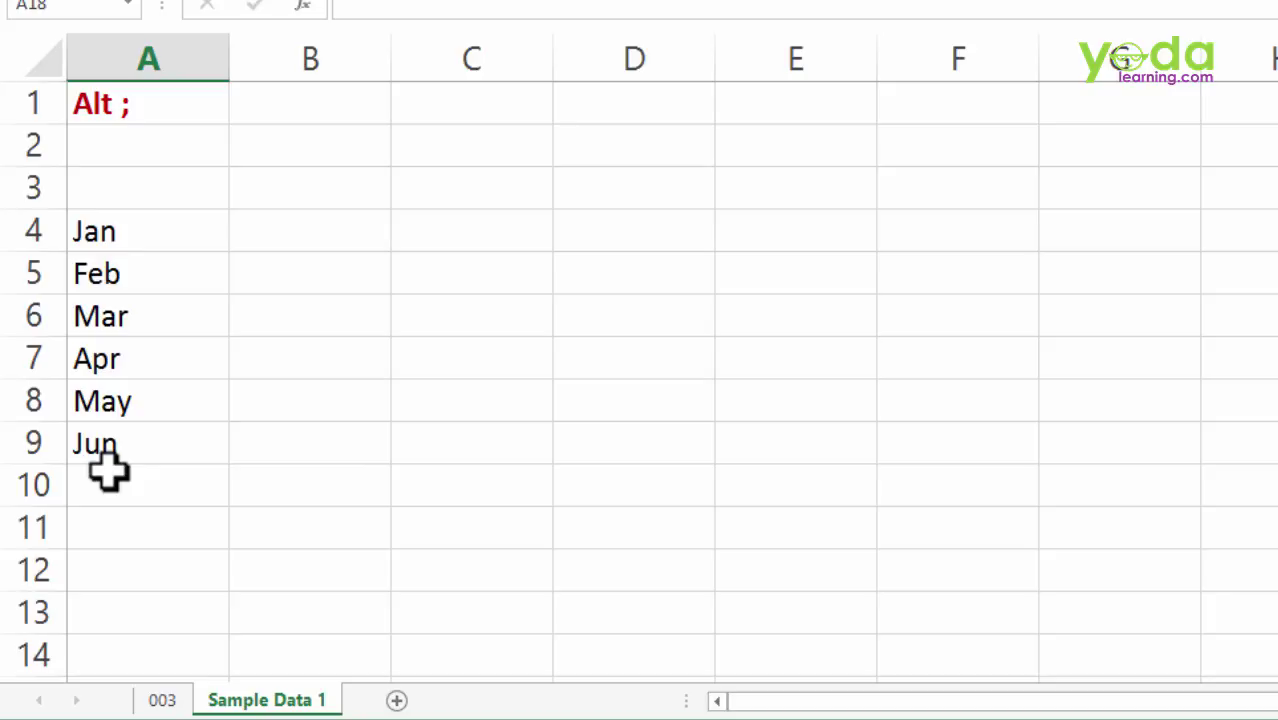
Hide rows 6 and 7 (Mar, Apr) and select the month cells A4:A9
drag(23, 303, 34, 351)
right_click(28, 354)
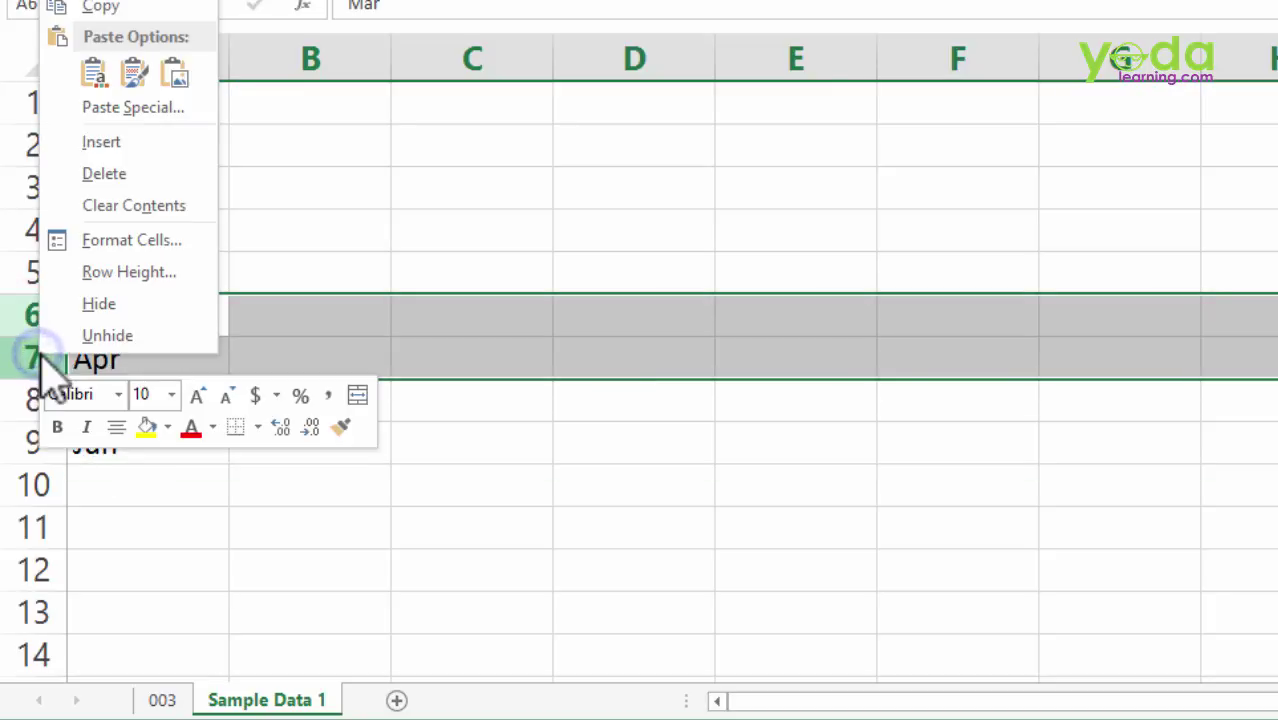
click(100, 302)
drag(143, 231, 143, 352)
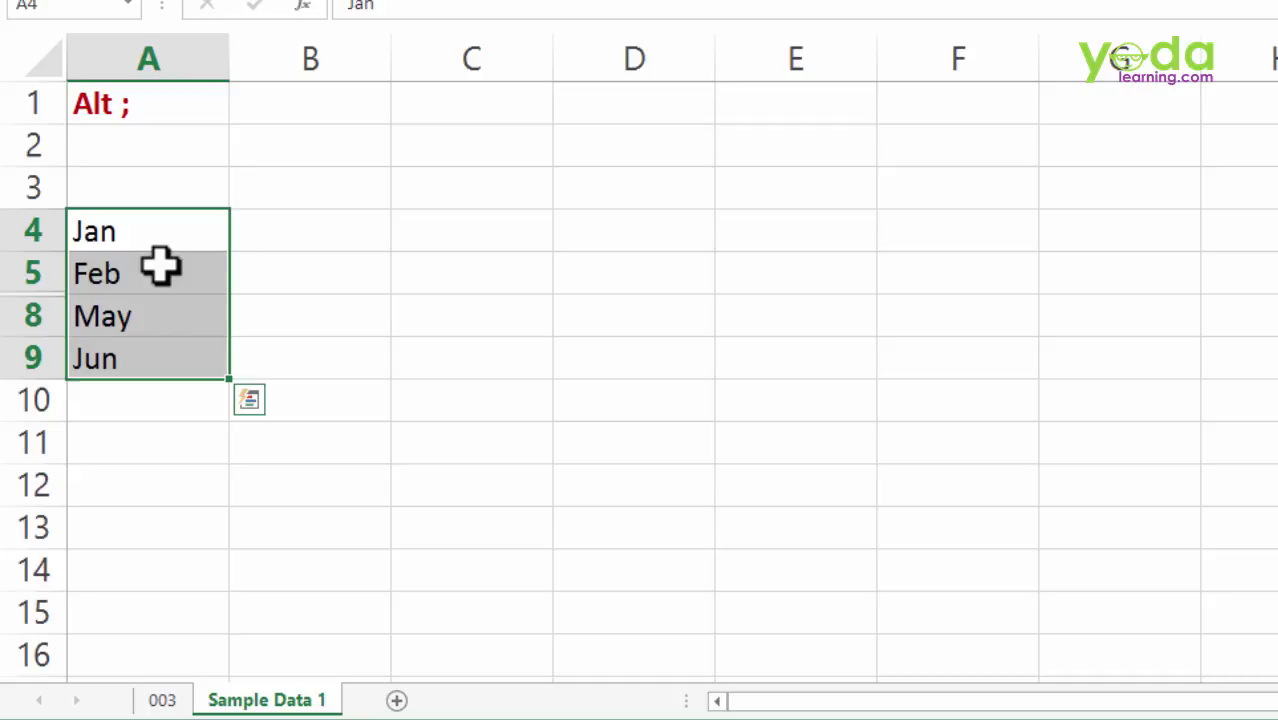
Select A4:A9 and fill only its visible month cells yellow
click(160, 234)
drag(160, 234, 145, 360)
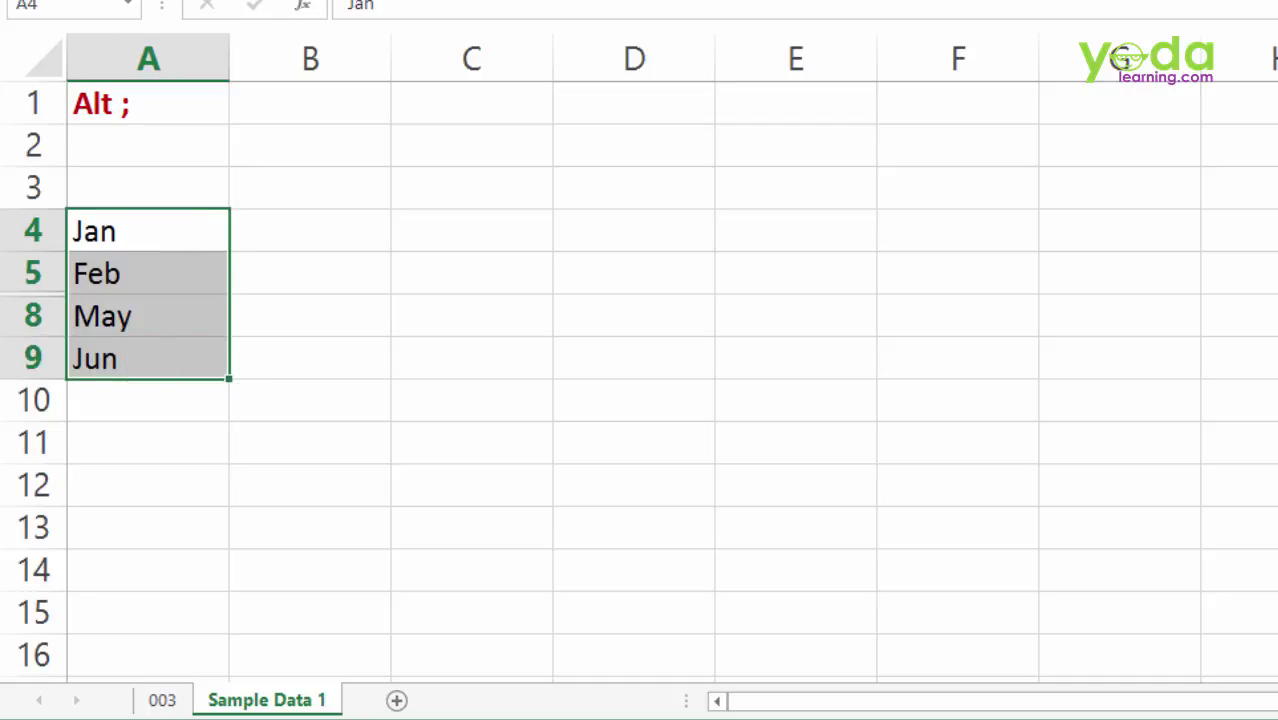
key(alt+h)
key(h)
key(Return)
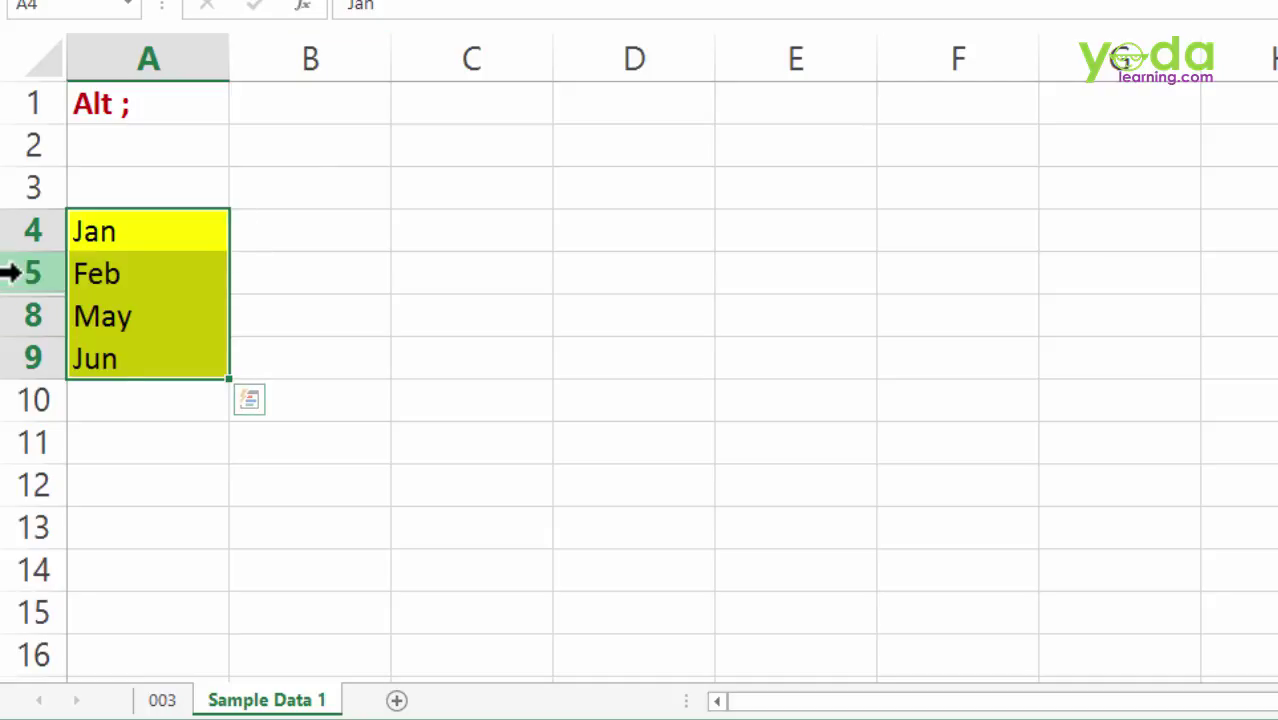
Unhide rows 6 and 7, then undo the fill and row changes
drag(14, 272, 20, 314)
right_click(20, 314)
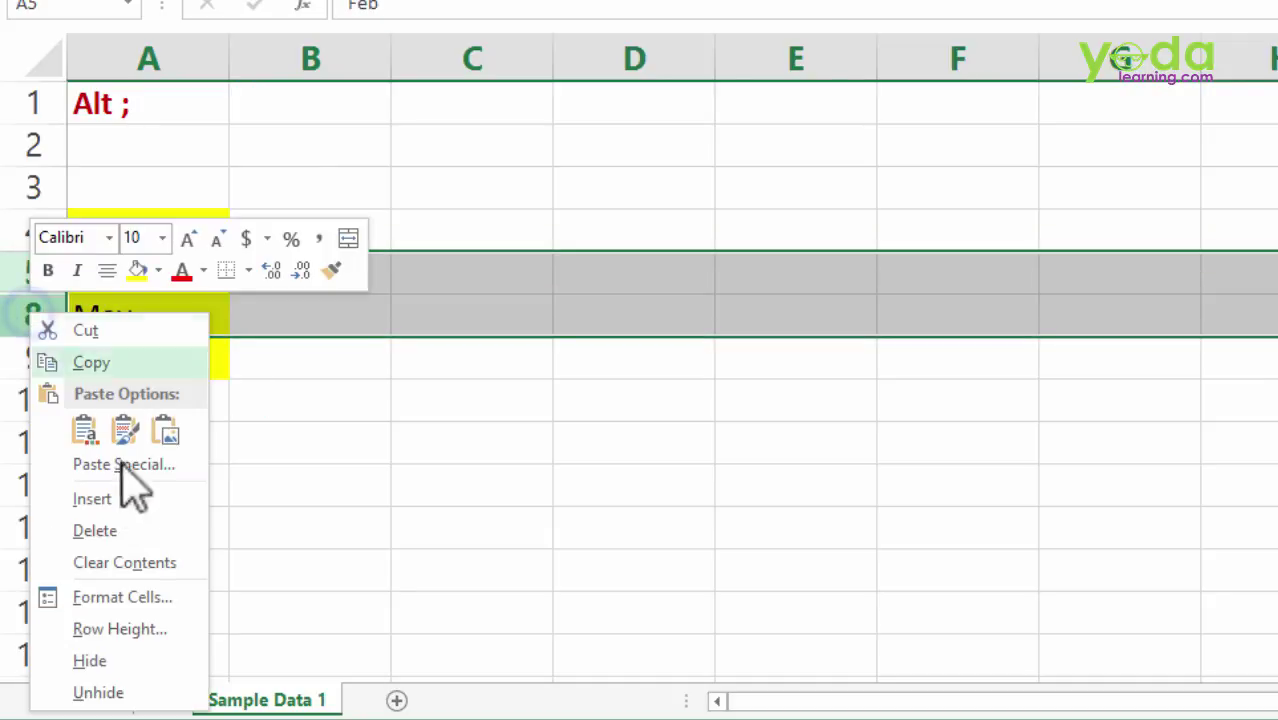
click(130, 692)
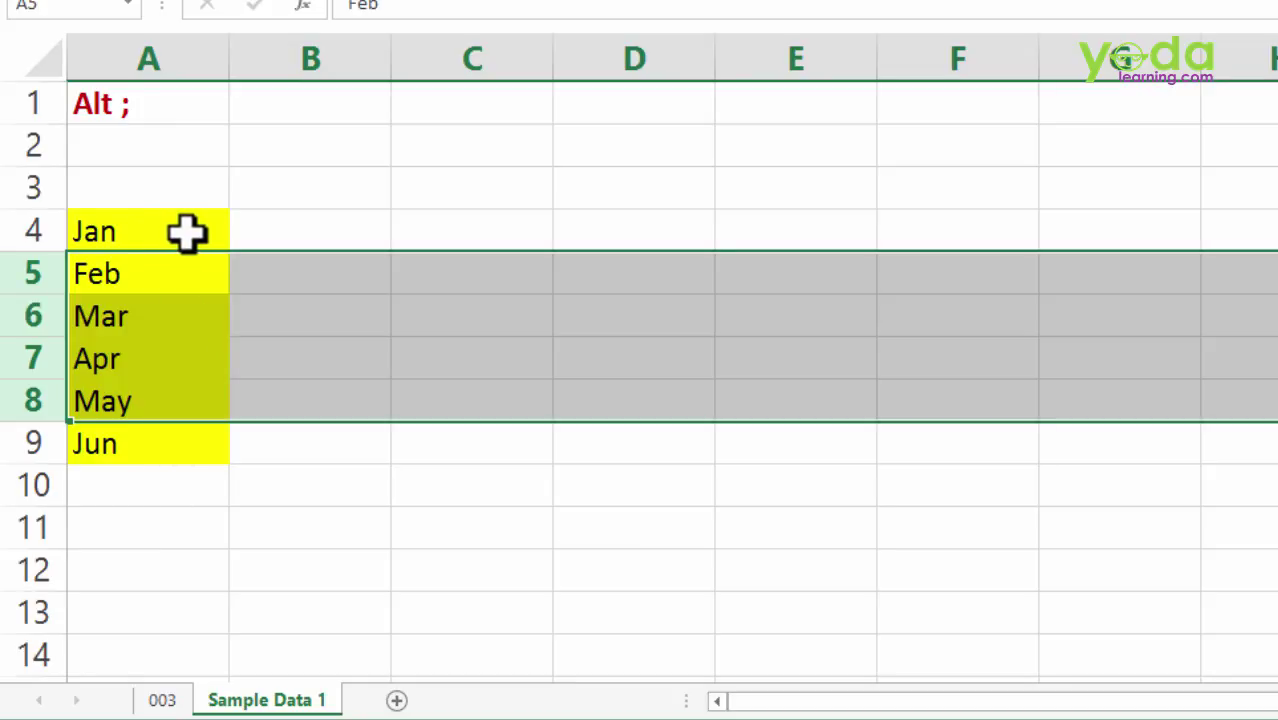
key(ctrl+z)
key(ctrl+z)
key(ctrl+z)
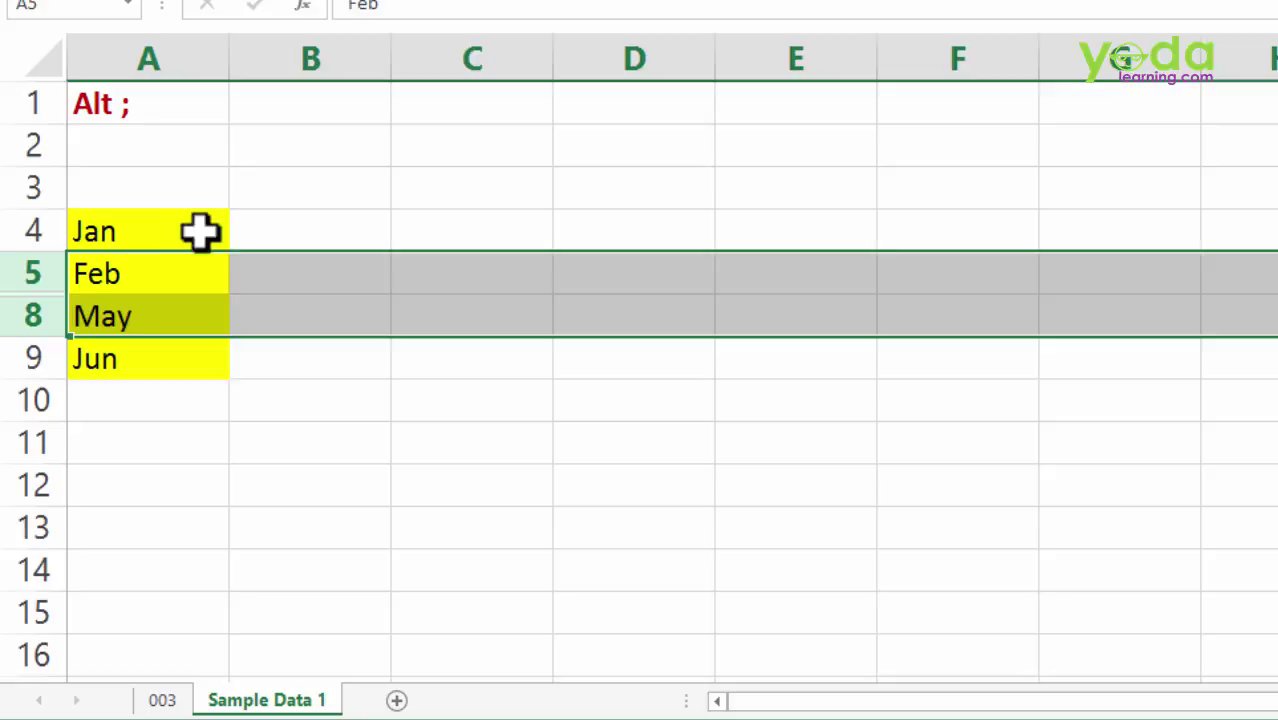
Hide rows 6 and 7 again and select only the visible cells of A4:A9 with Alt+;
click(328, 455)
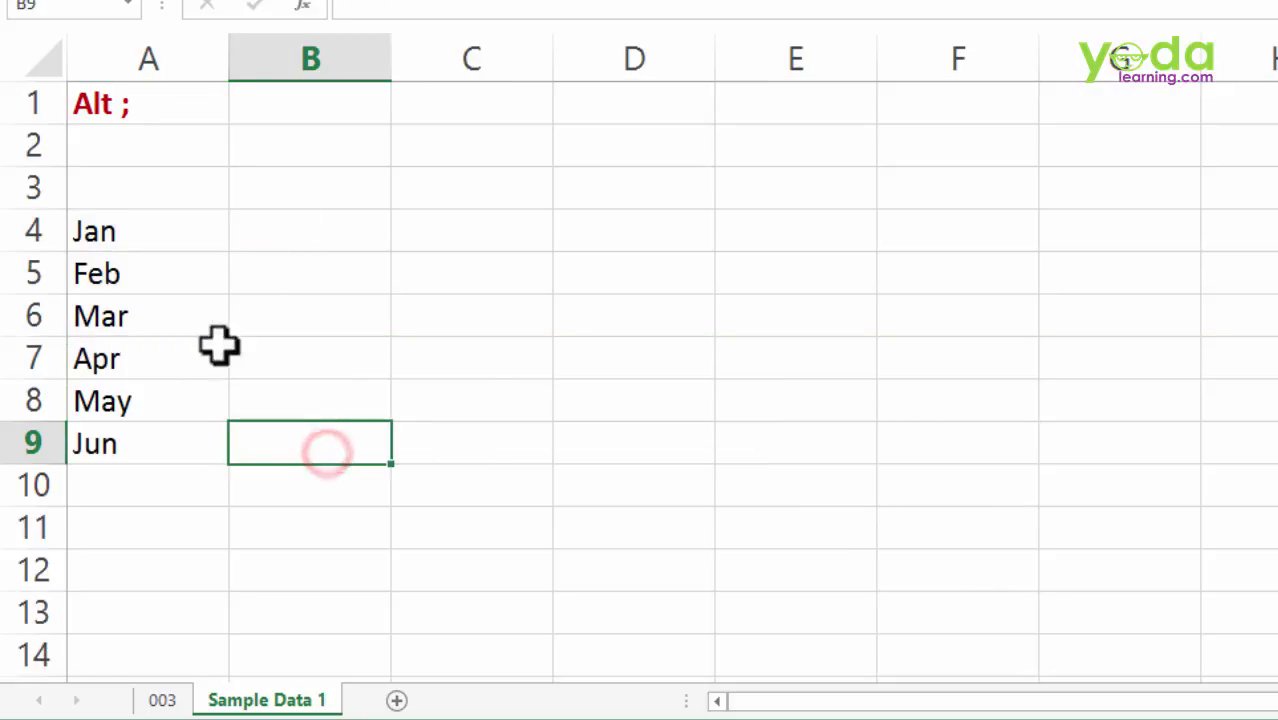
drag(38, 316, 24, 352)
right_click(24, 352)
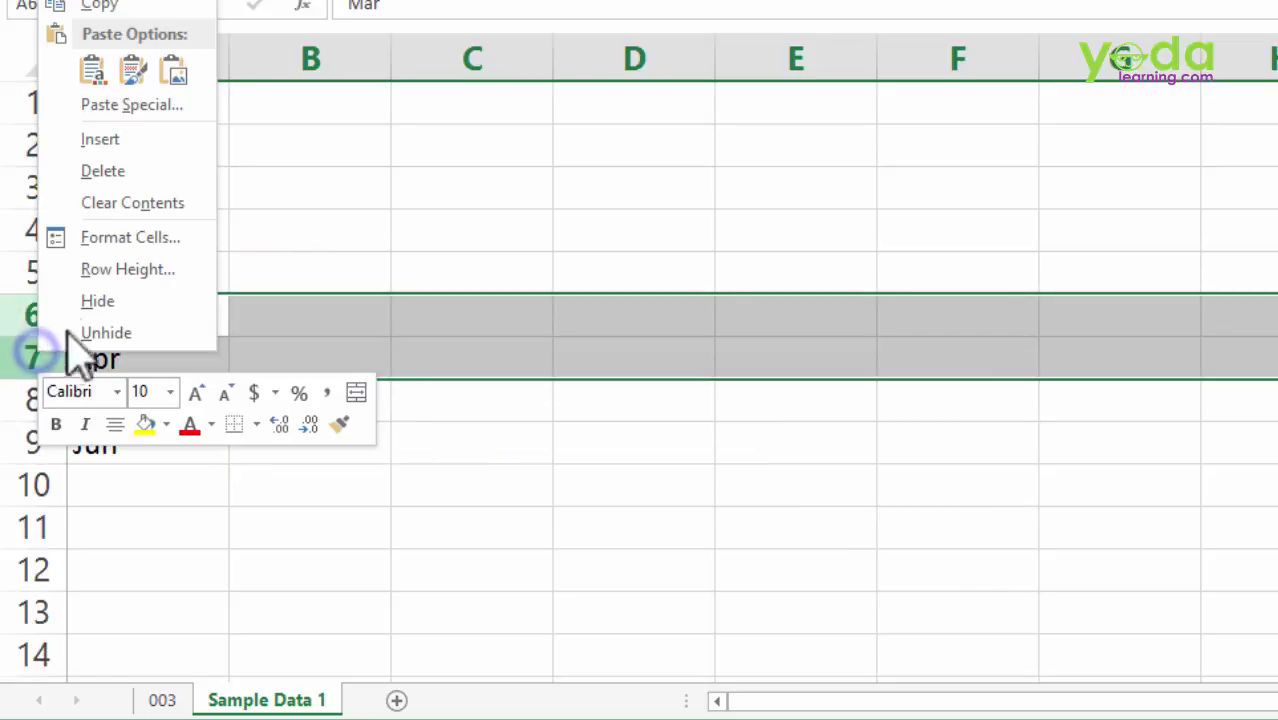
click(95, 297)
click(162, 230)
drag(162, 230, 162, 352)
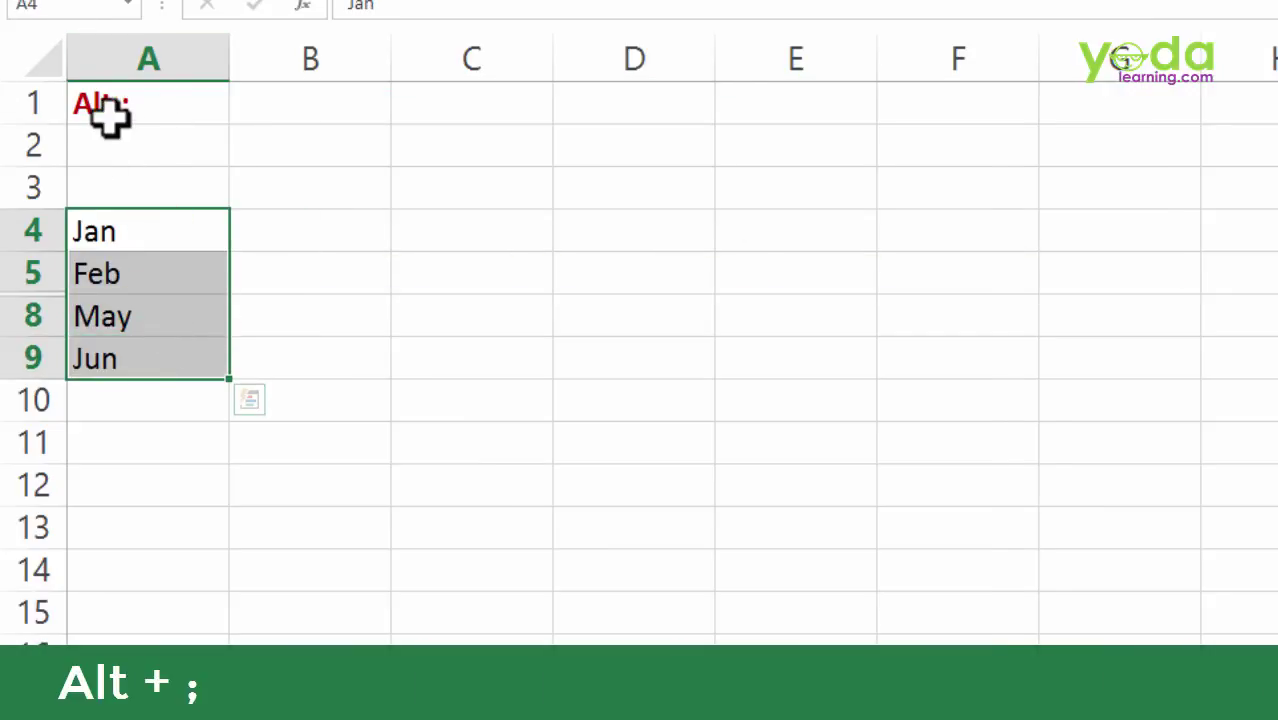
key(alt+semicolon)
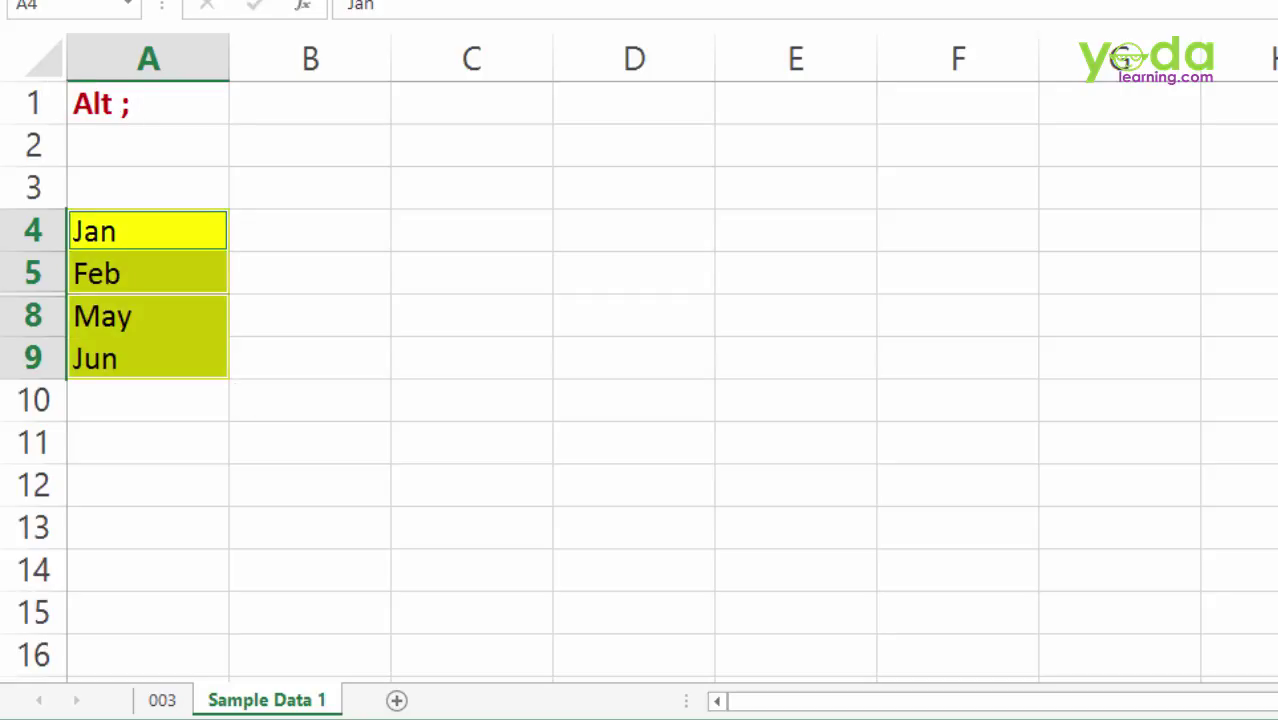
Unhide rows 6 and 7 so unfilled Mar and Apr reappear among the yellow months
click(30, 270)
drag(30, 270, 40, 316)
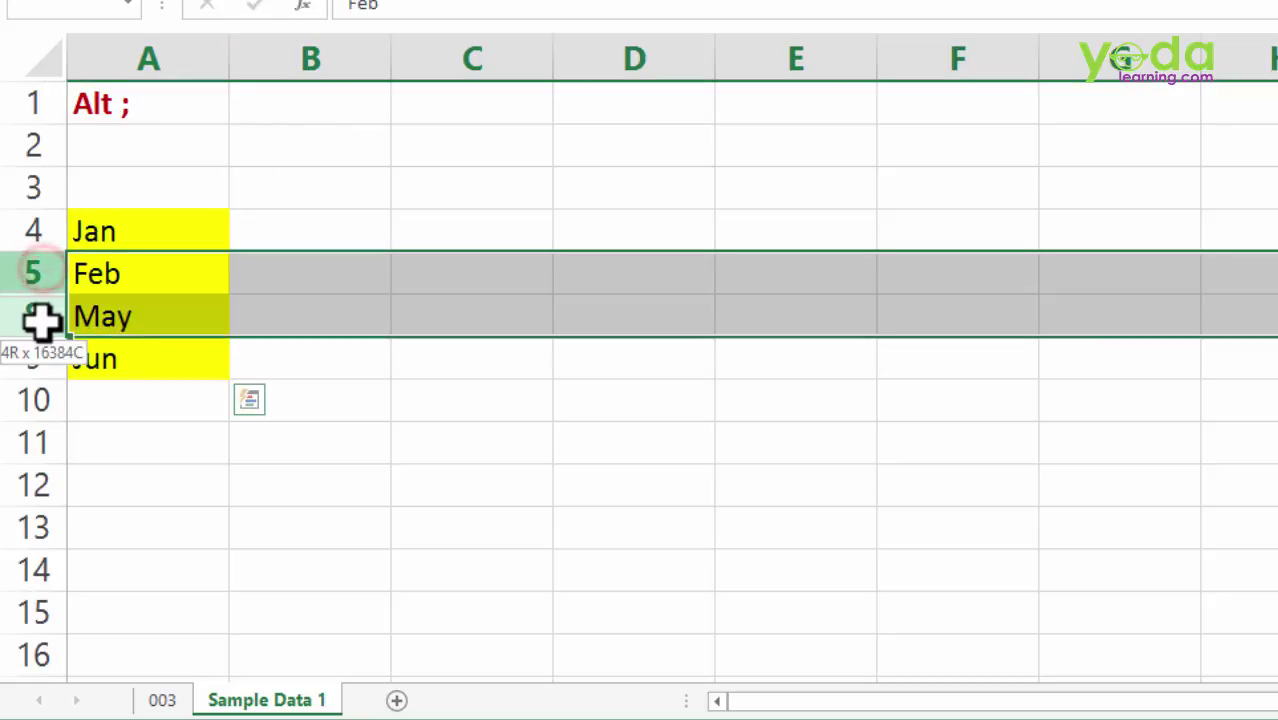
right_click(36, 316)
click(128, 700)
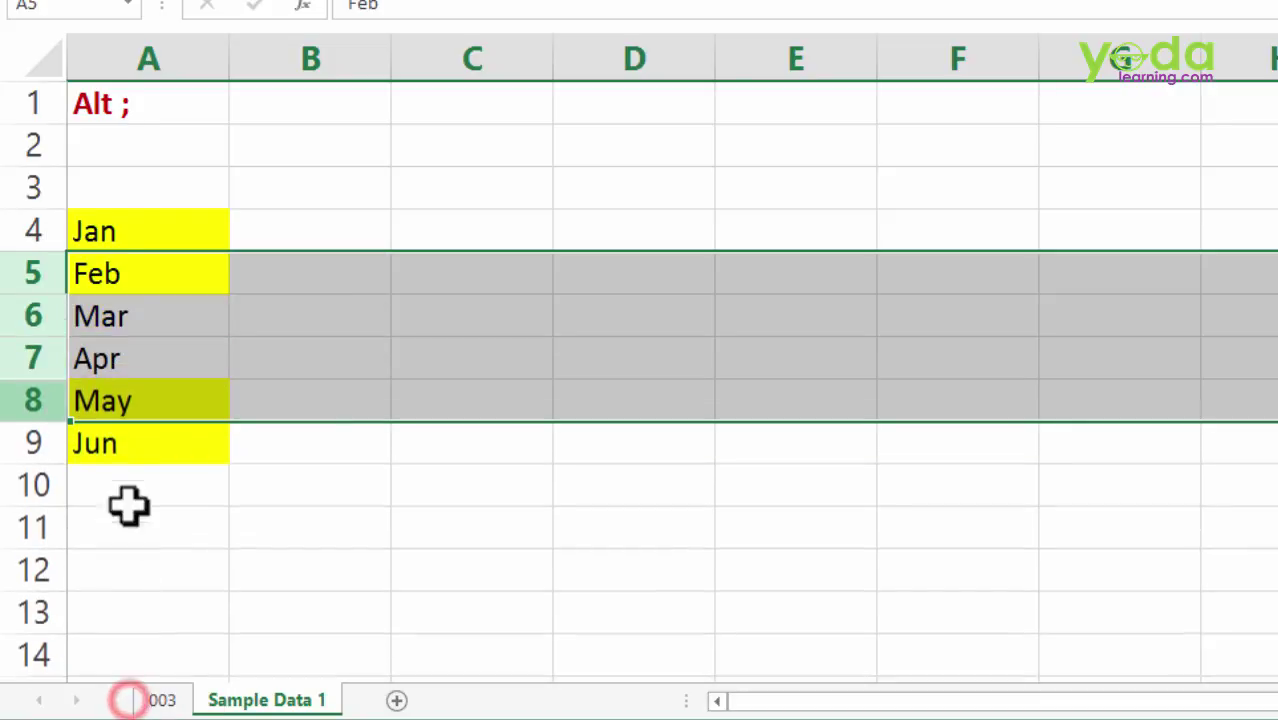
click(396, 325)
click(396, 322)
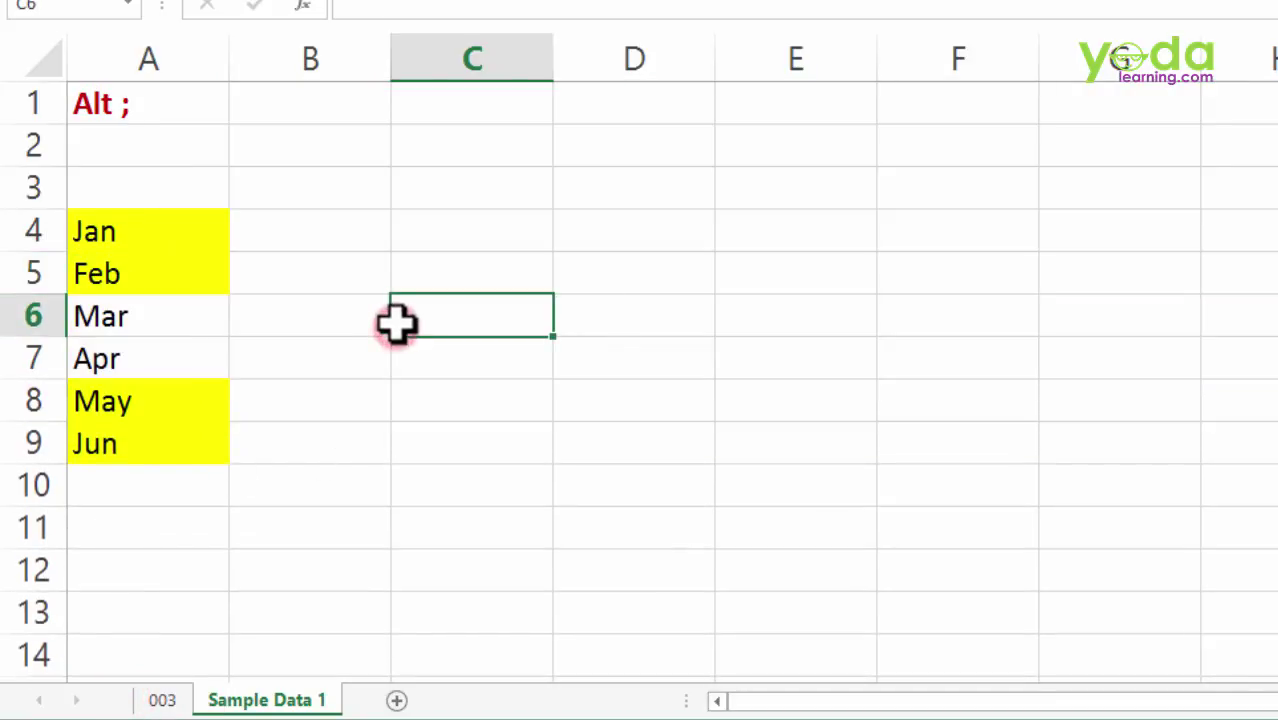
Select A1 and return to the 003 shortcuts sheet
click(134, 108)
click(162, 700)
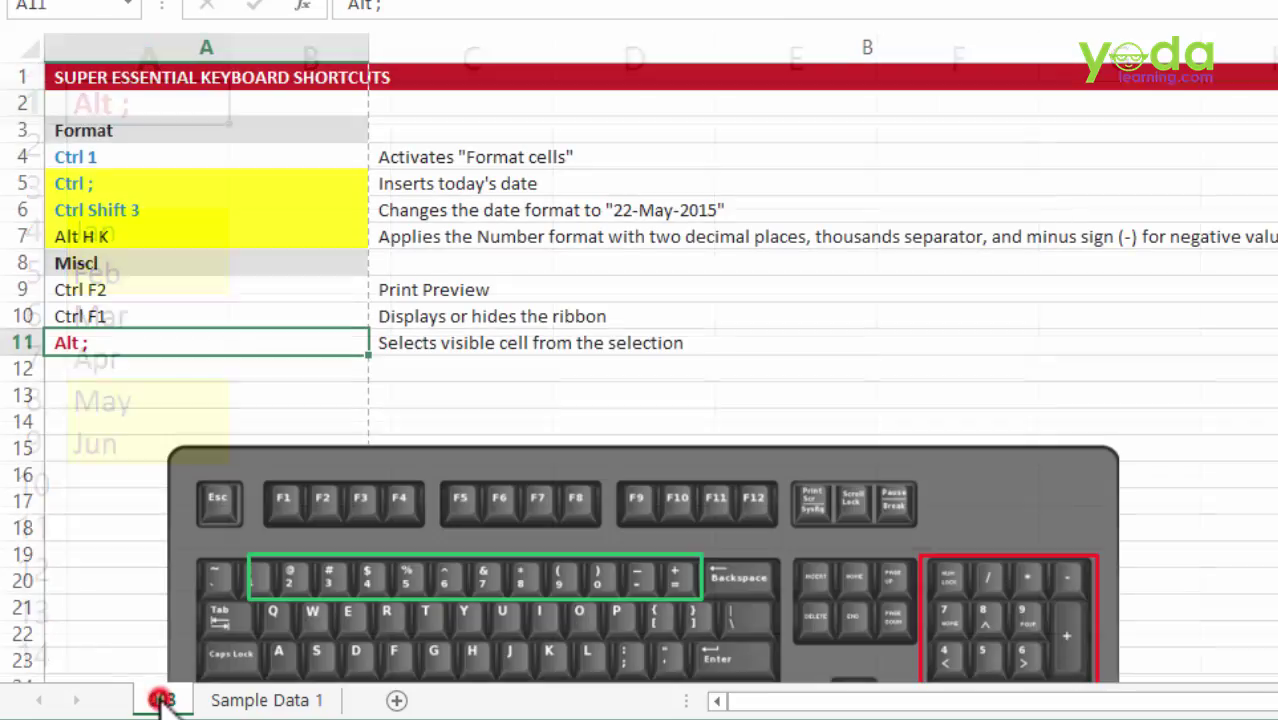